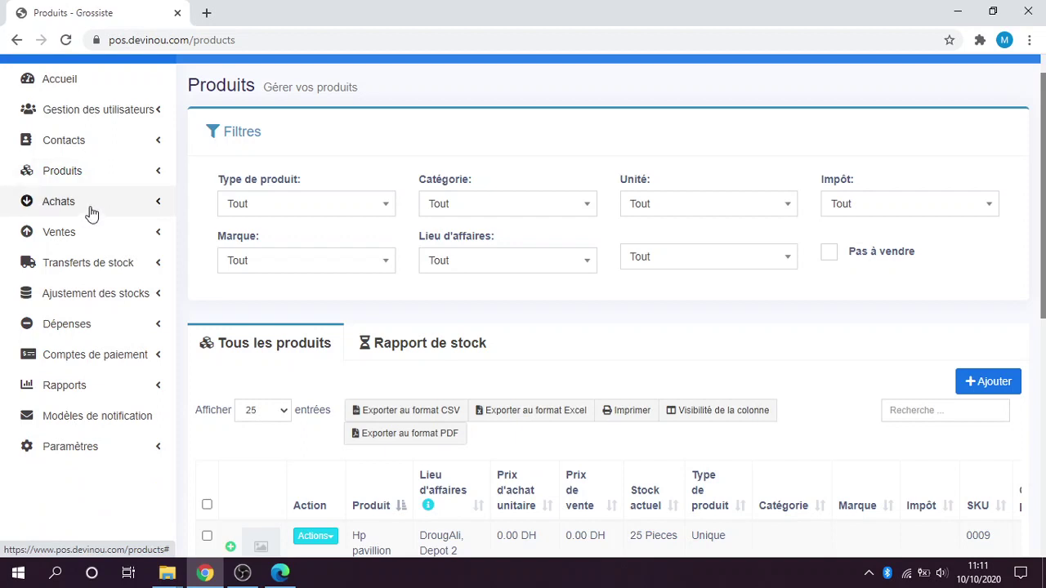
Open the Ajouter un achat form from Achats in a new browser tab.
click(89, 211)
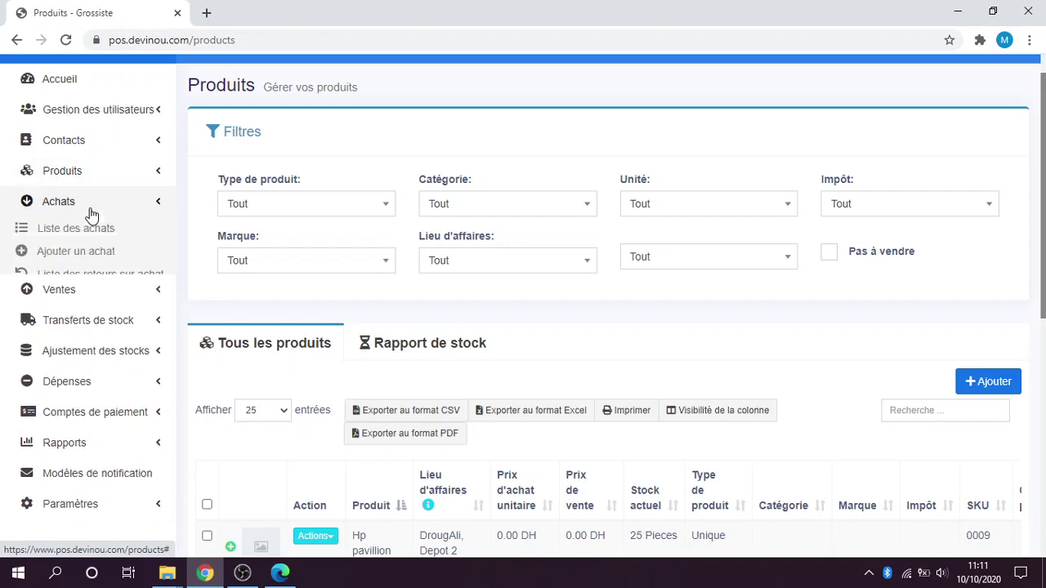
right_click(75, 254)
click(99, 265)
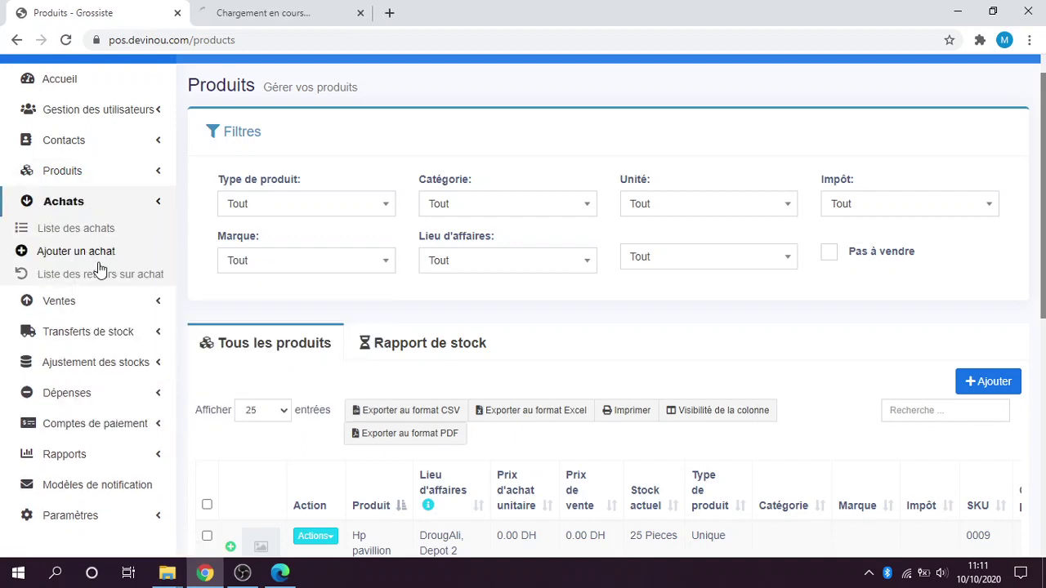
click(210, 13)
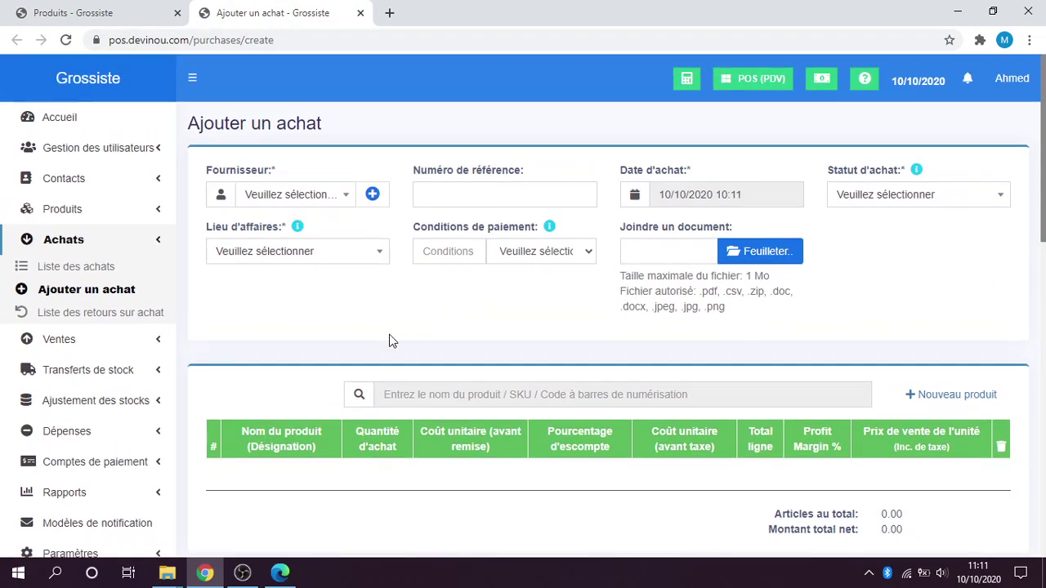
Start adding a new supplier contact from the Fournisseur field.
scroll(389, 334, down, 1)
scroll(288, 334, up, 1)
click(282, 200)
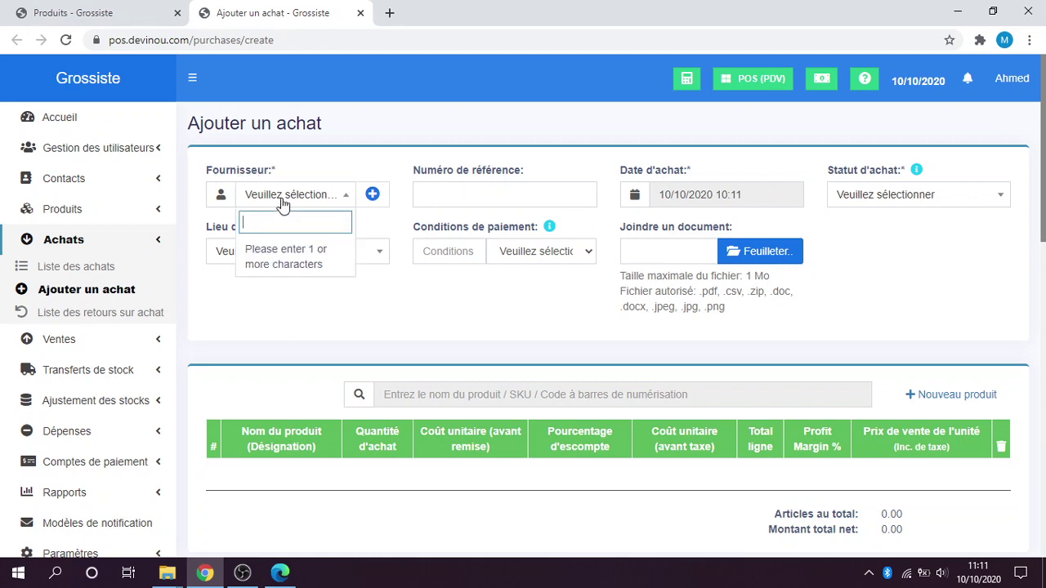
click(373, 196)
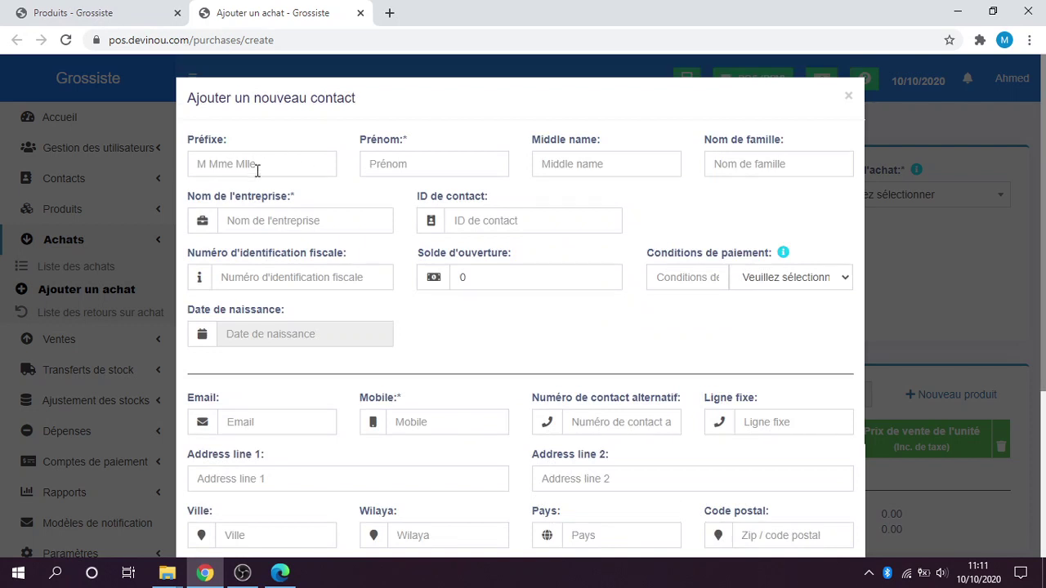
Enter prefix M, the contact's first name and company name Digital.
click(255, 166)
text(M)
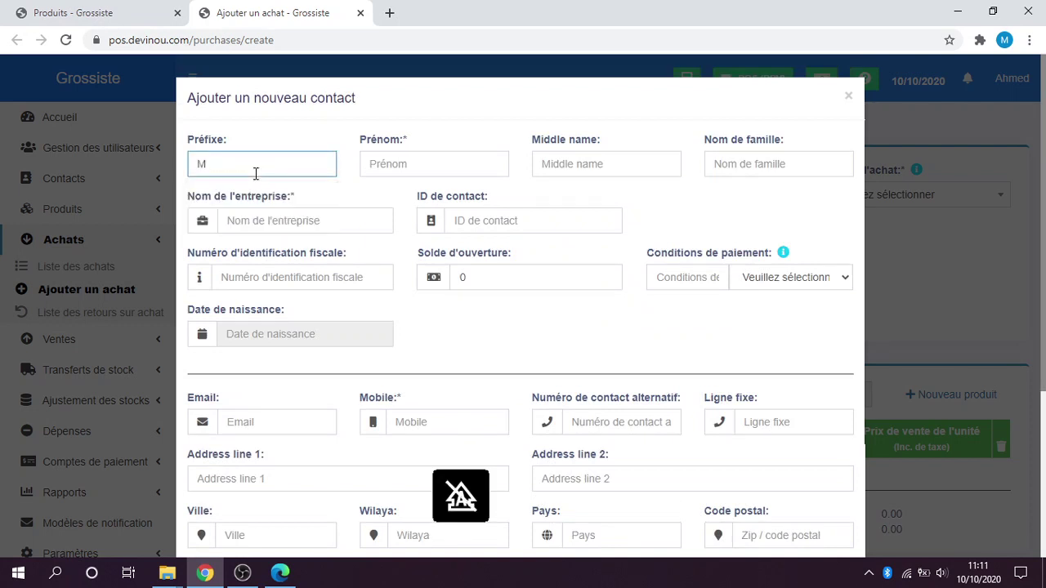
click(387, 168)
text(B)
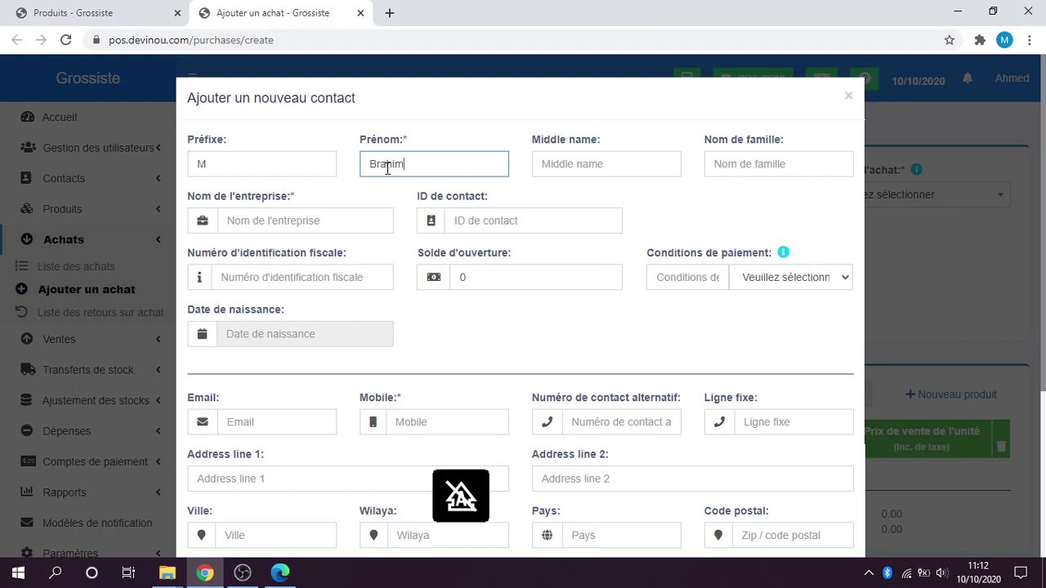
text(rahim)
click(283, 218)
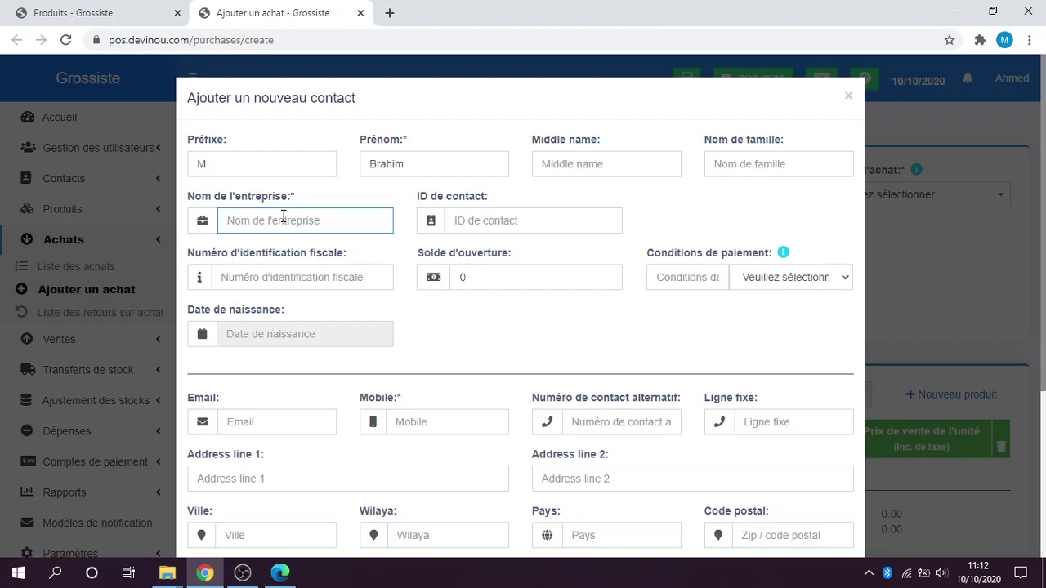
text(C)
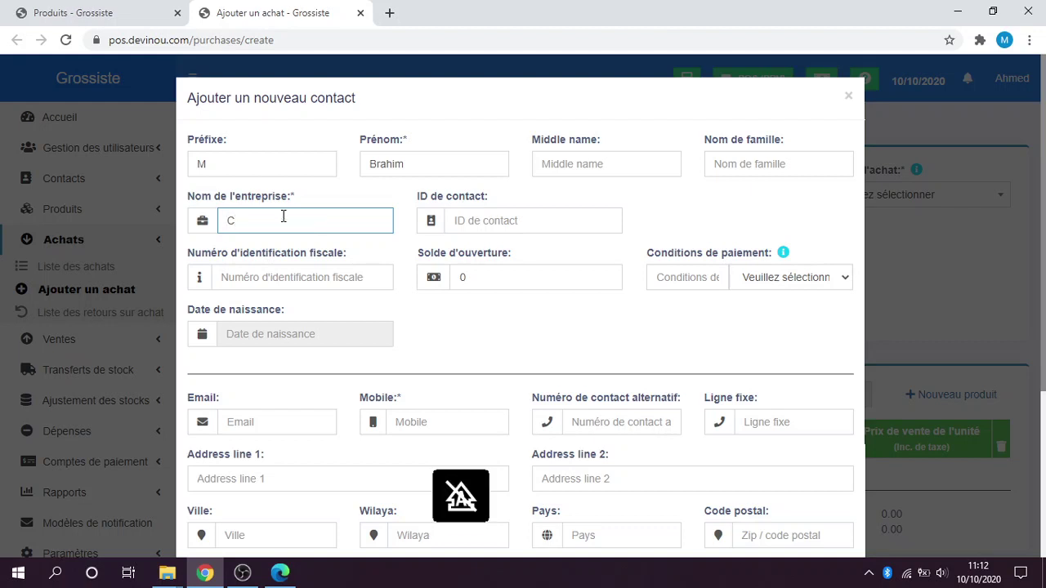
key(BackSpace)
text(Digital)
Set the contact's payment terms to Mois.
scroll(317, 219, down, 1)
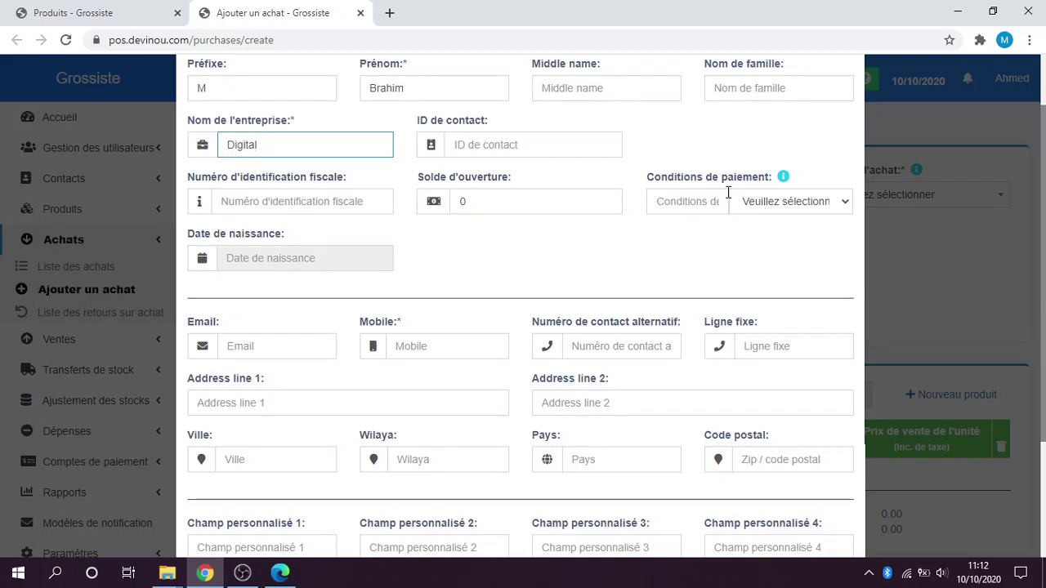
click(797, 199)
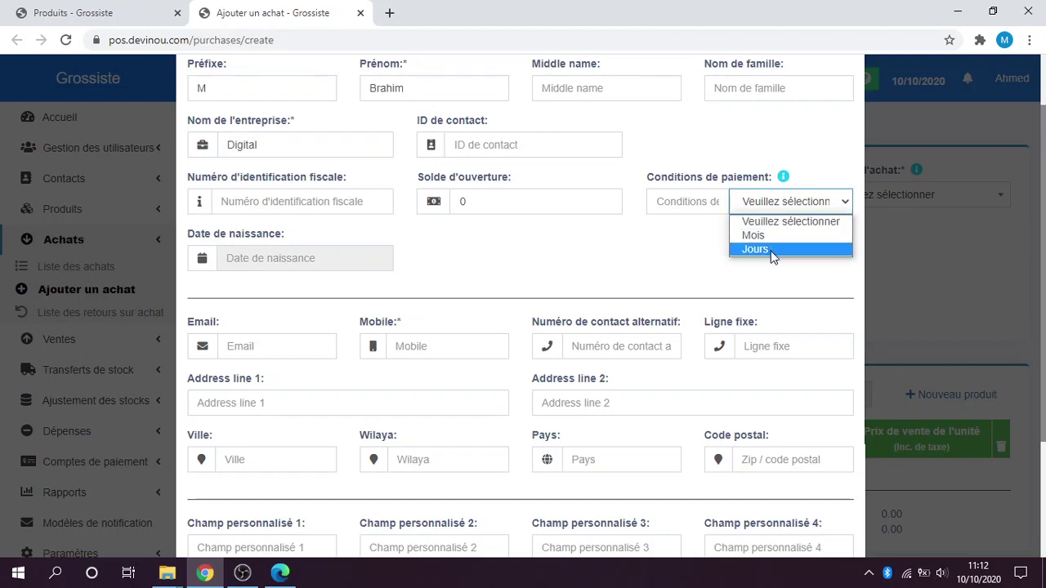
click(755, 236)
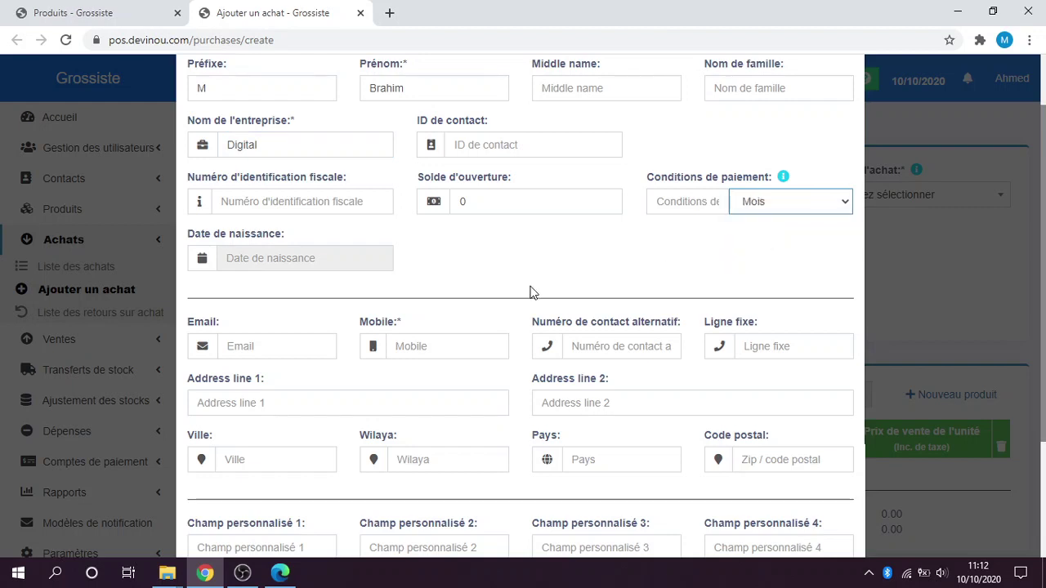
scroll(535, 292, down, 1)
scroll(535, 291, down, 1)
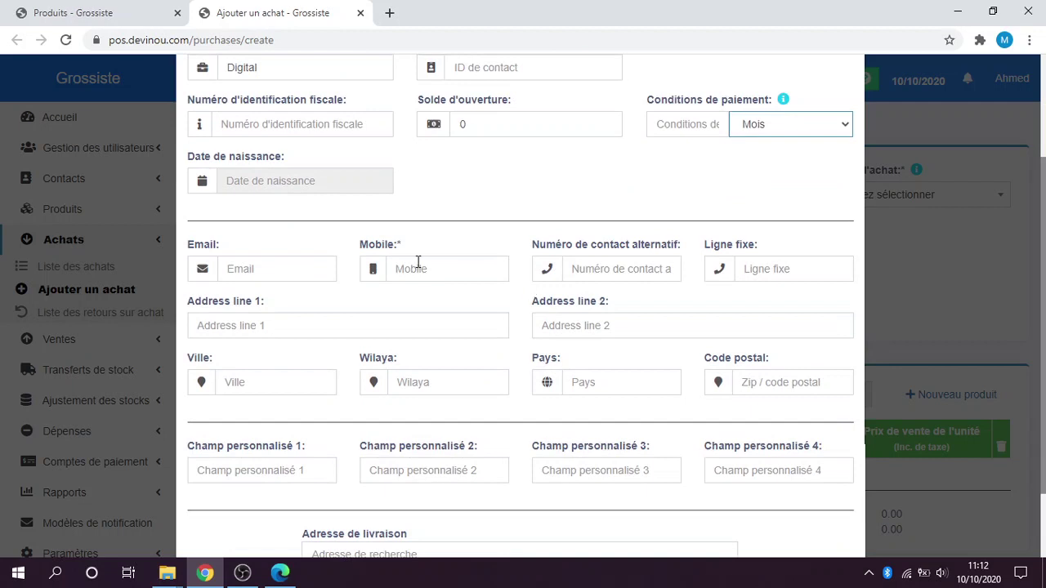
scroll(758, 169, up, 2)
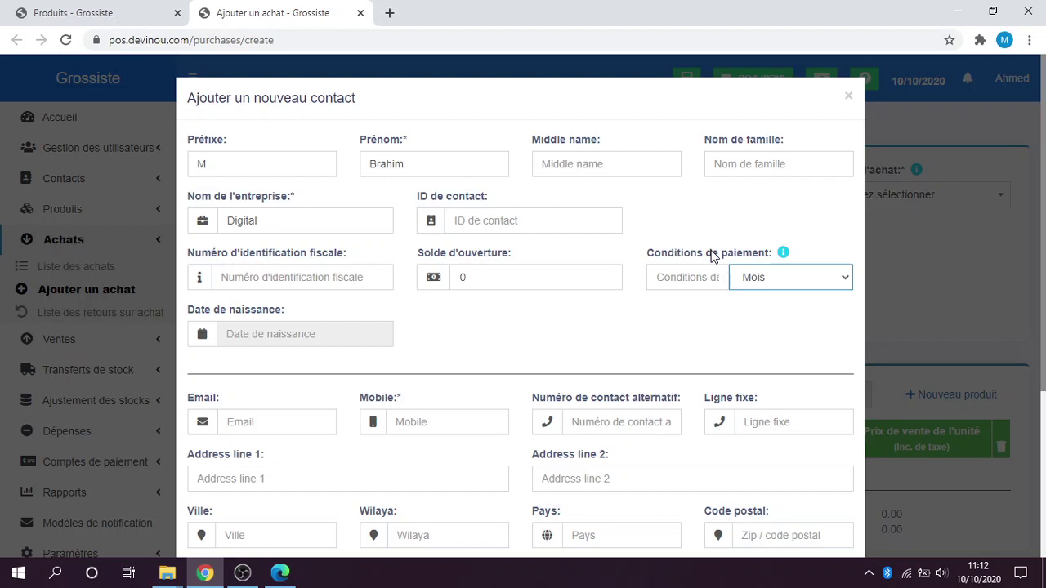
click(788, 280)
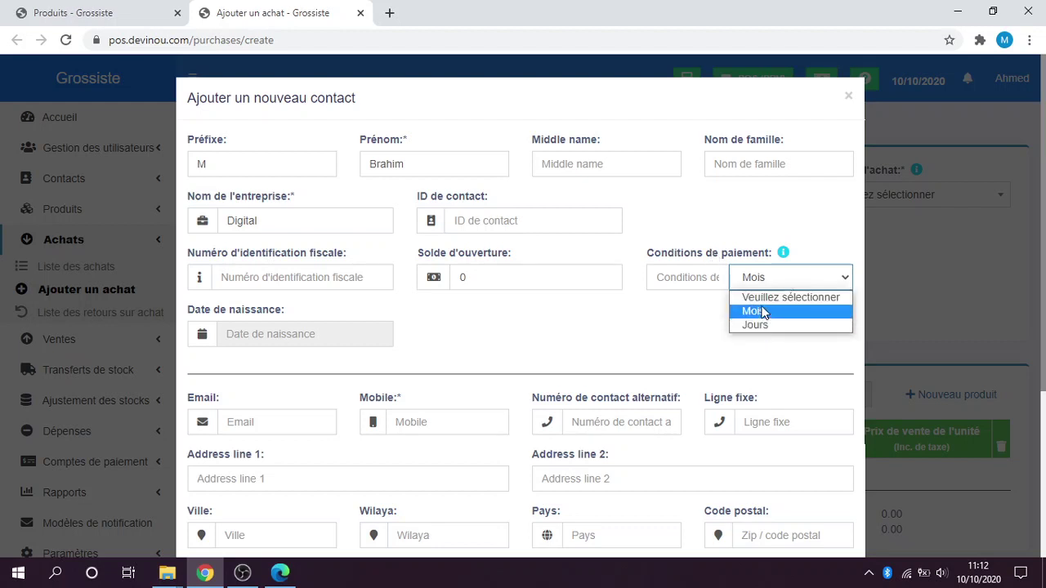
click(607, 321)
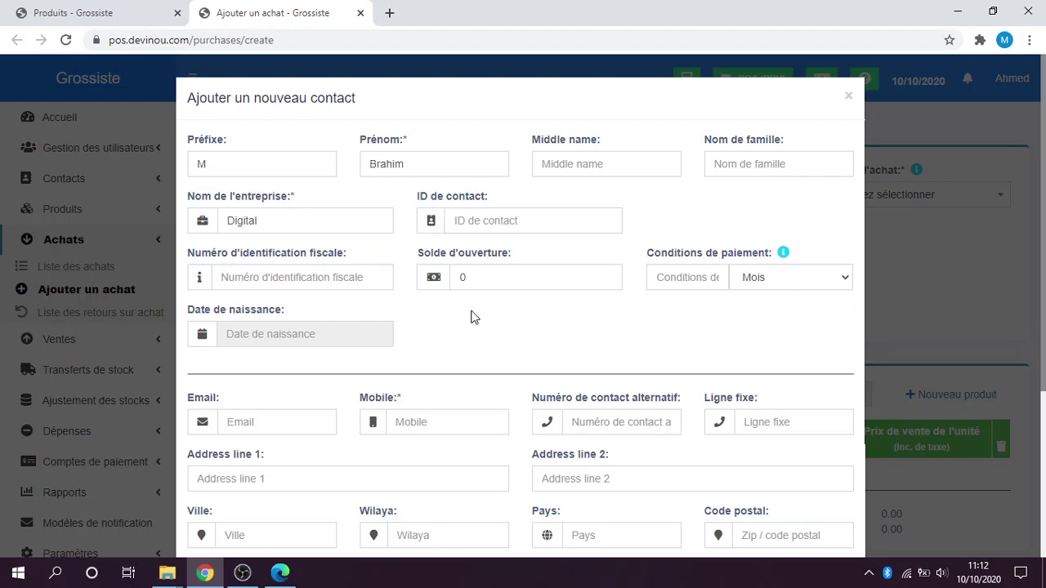
Enter the contact's mobile number and save the new supplier.
scroll(475, 289, down, 2)
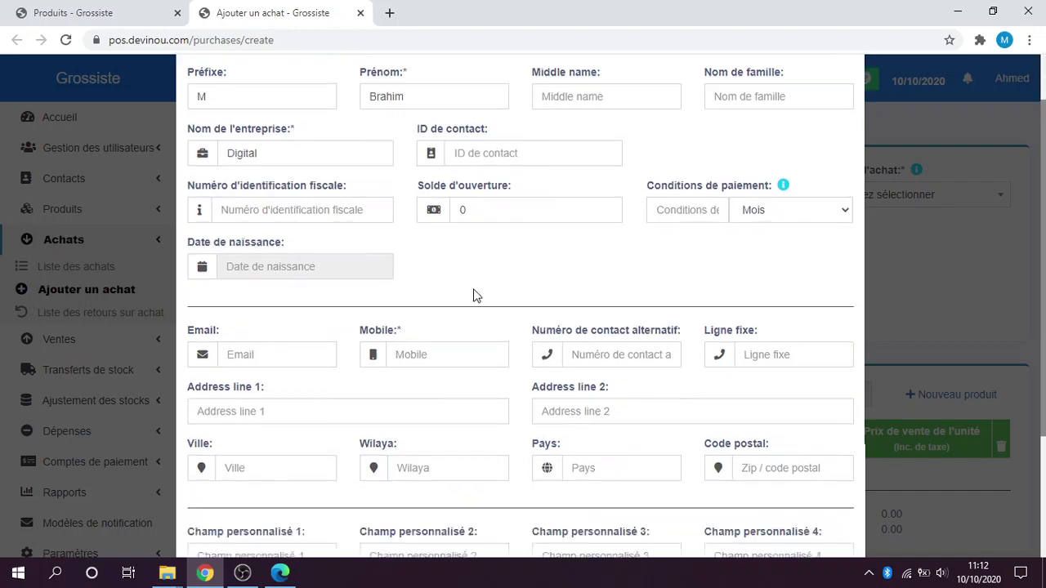
click(432, 290)
text(5454524)
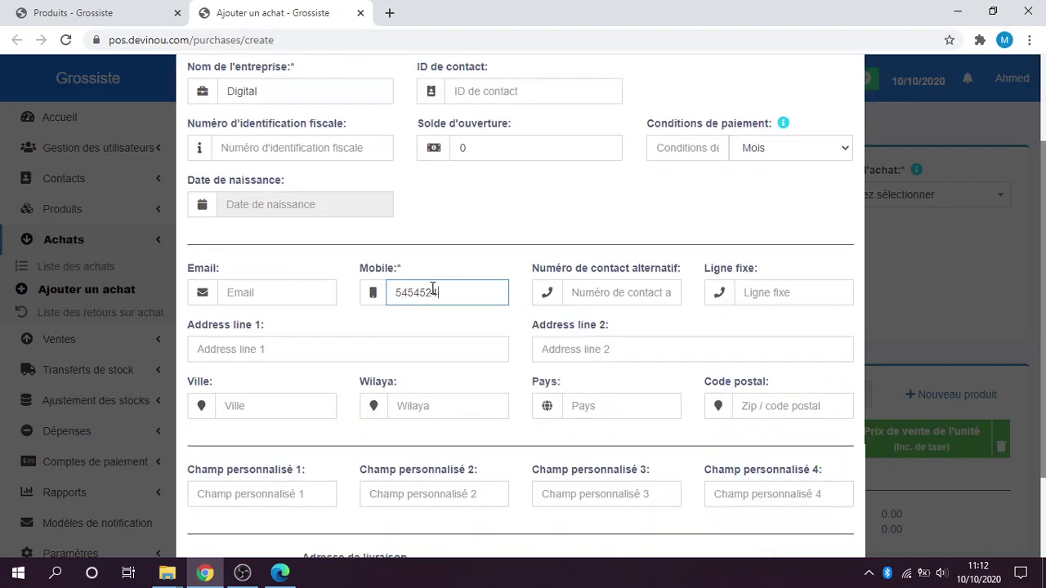
text(2)
scroll(451, 340, down, 3)
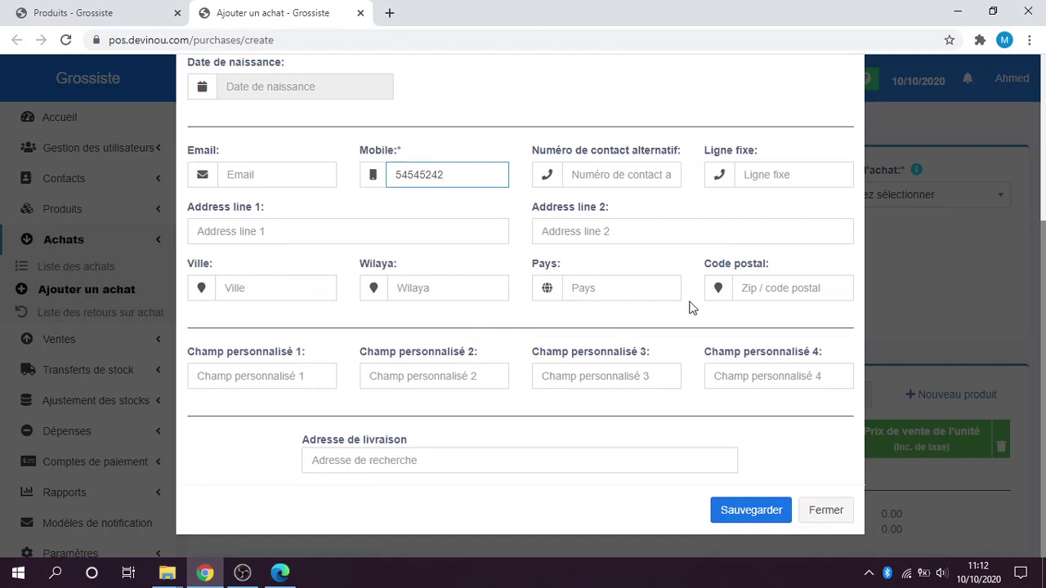
scroll(685, 272, up, 1)
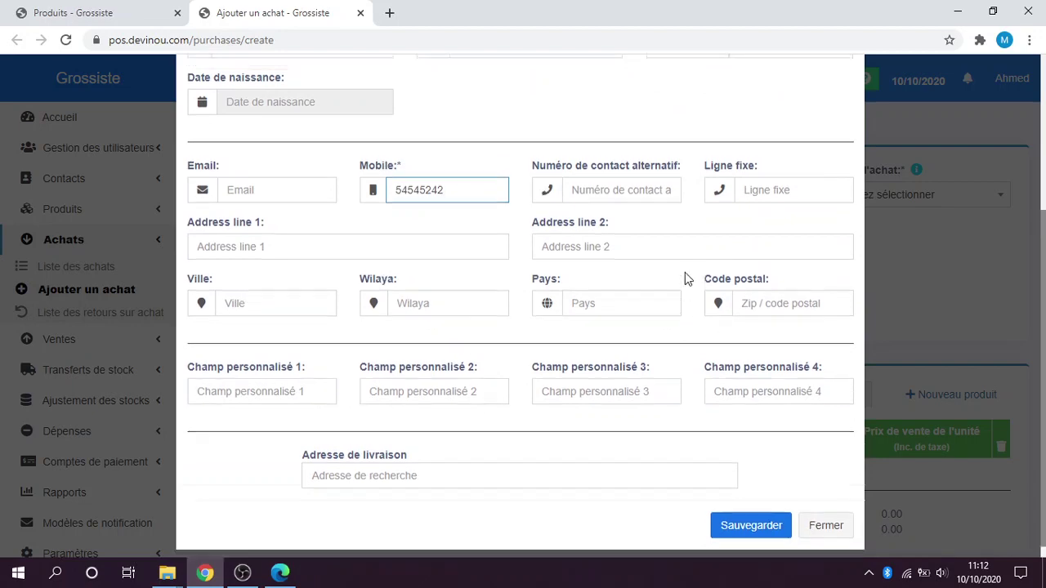
scroll(685, 272, down, 1)
click(736, 510)
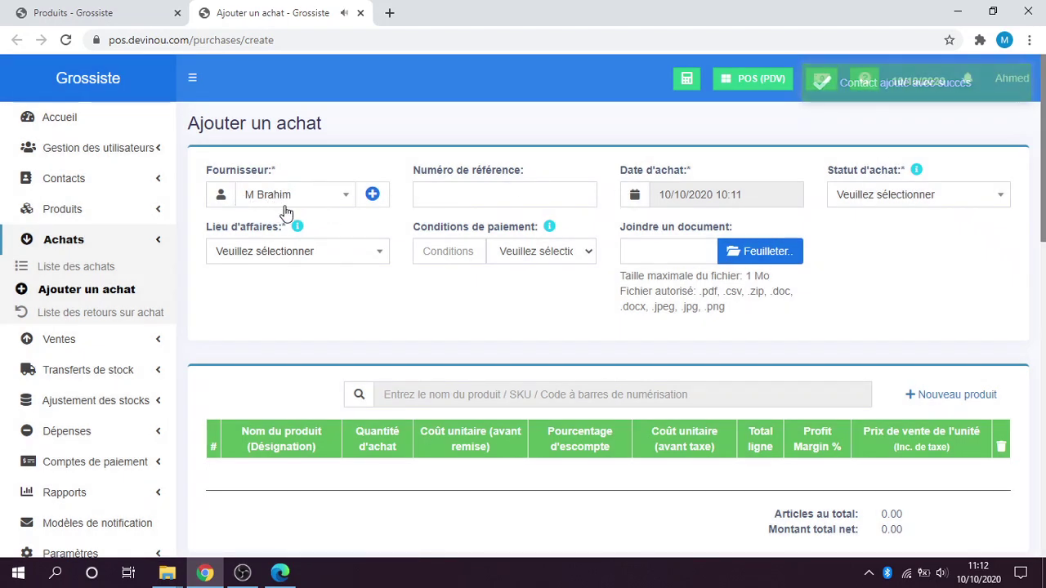
Mark the purchase Reçu at business location DrougAli (BL0001).
click(870, 193)
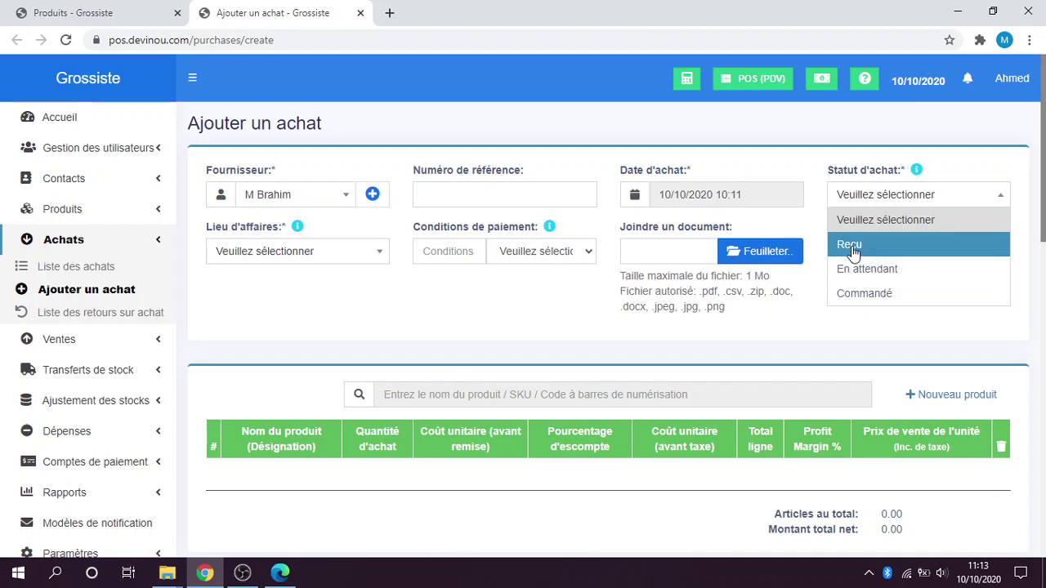
click(852, 246)
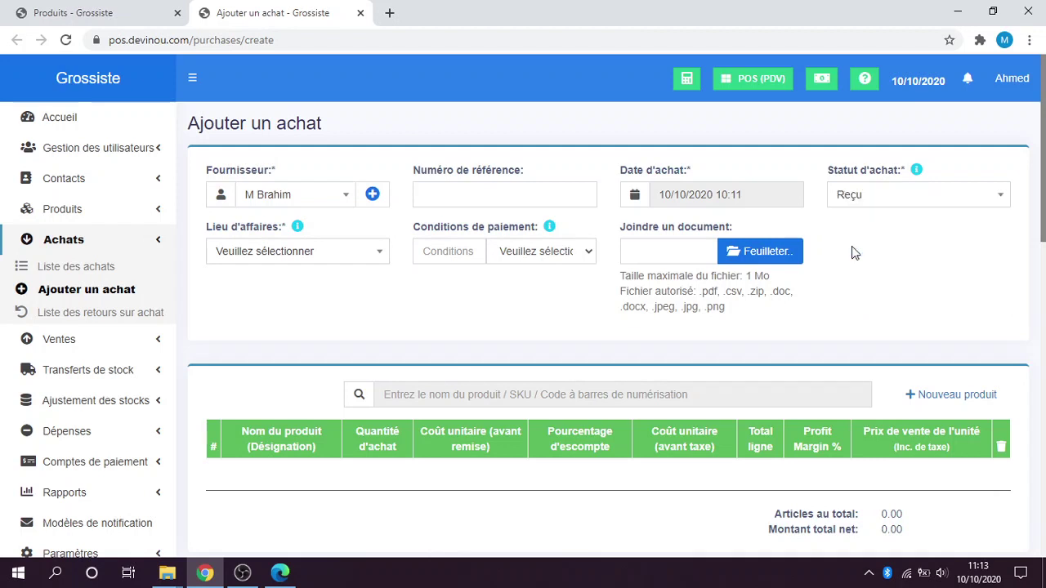
click(278, 255)
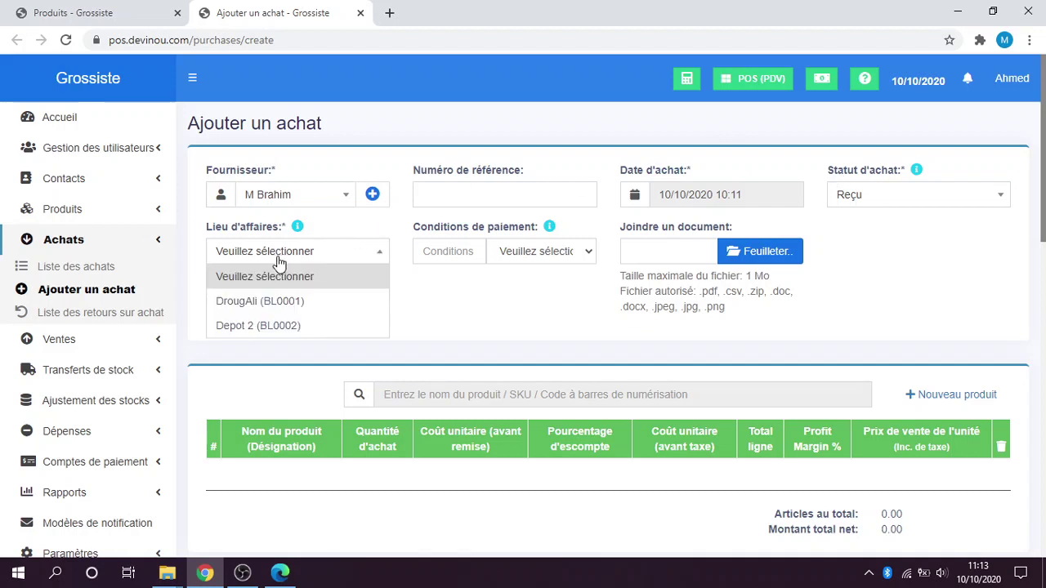
click(286, 302)
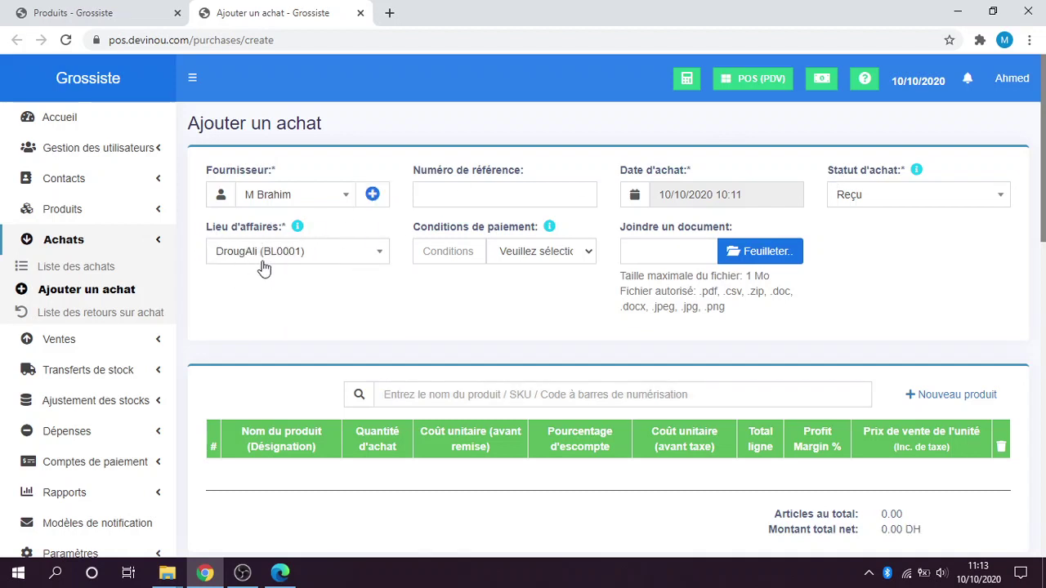
Set the purchase payment terms to Jours.
click(544, 251)
click(543, 252)
click(543, 251)
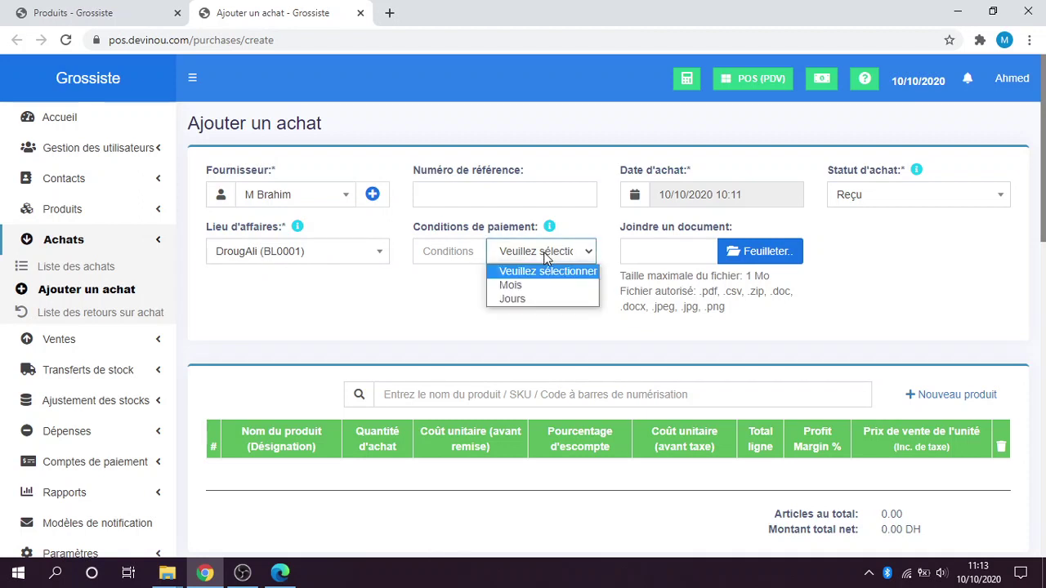
click(525, 286)
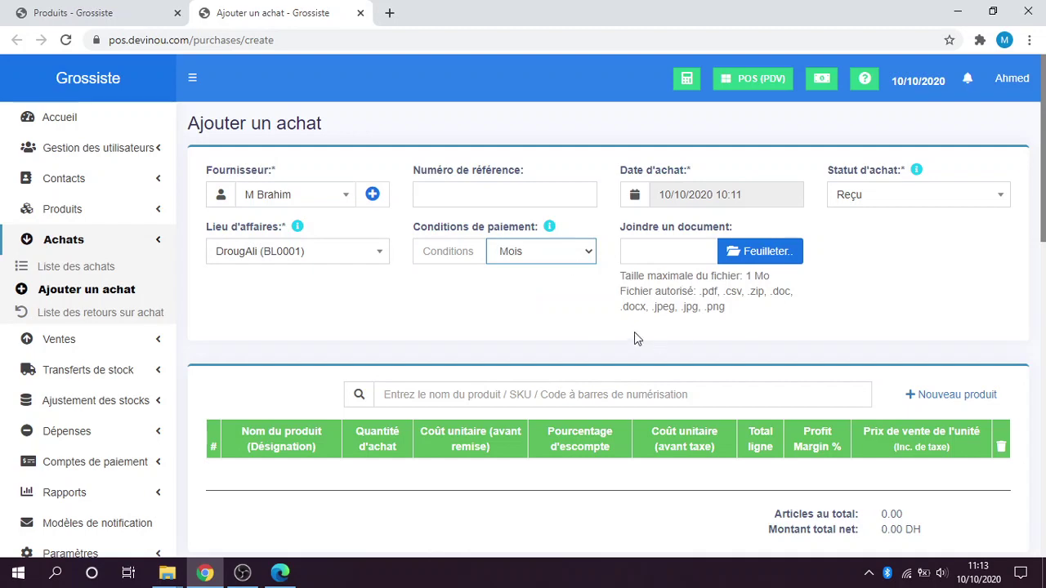
click(539, 252)
click(523, 300)
scroll(523, 303, down, 2)
Search 'hp' and add Hp pavillion (0009) to the purchase.
click(479, 246)
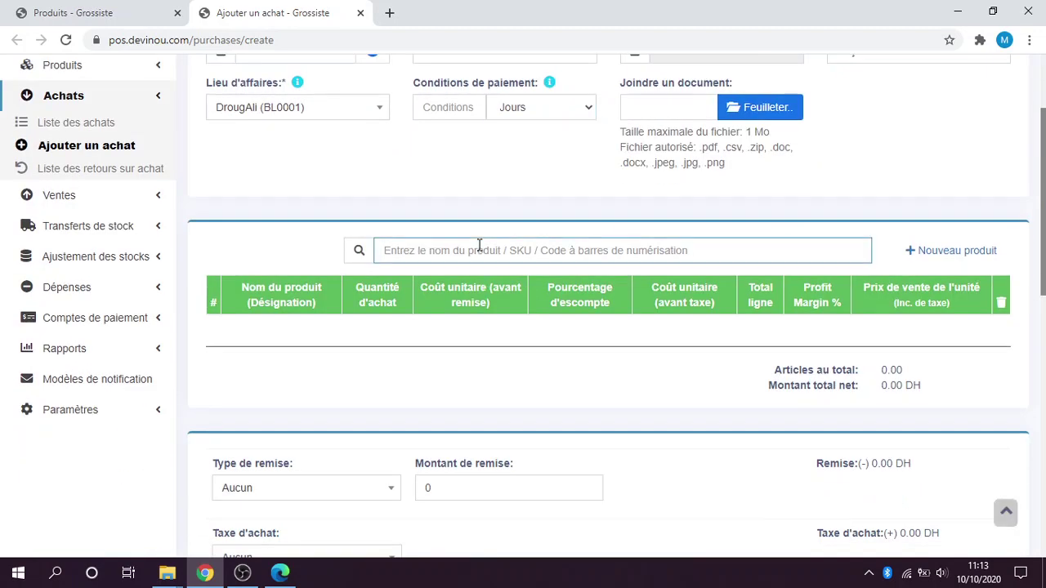
scroll(457, 214, down, 1)
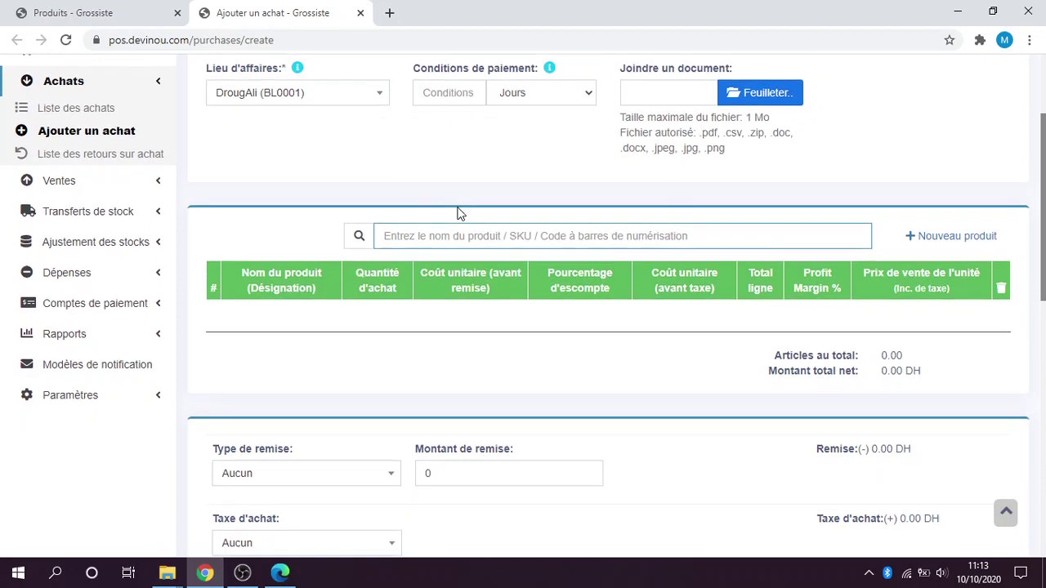
text(hp)
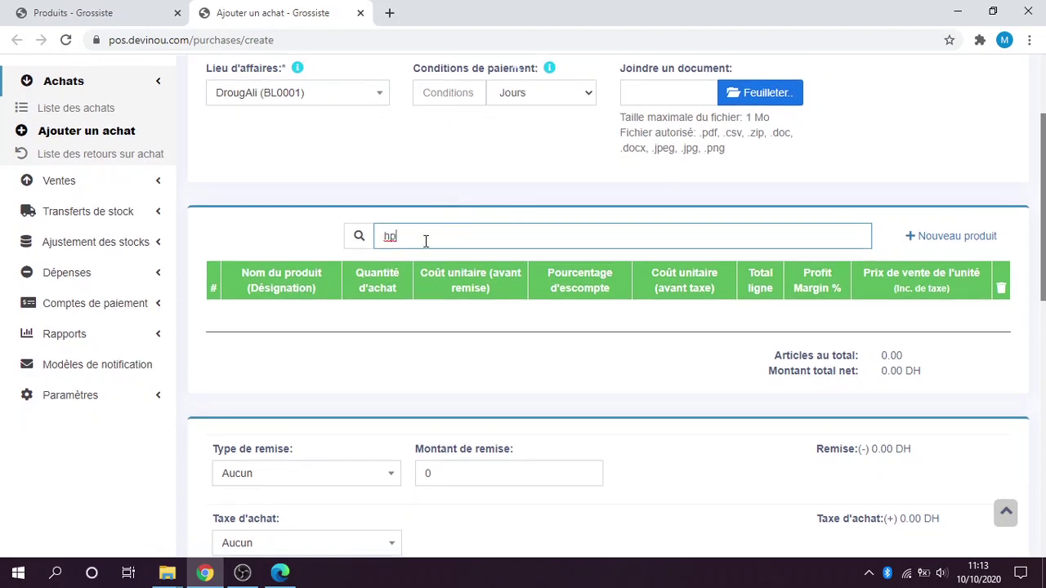
double_click(426, 241)
key(BackSpace)
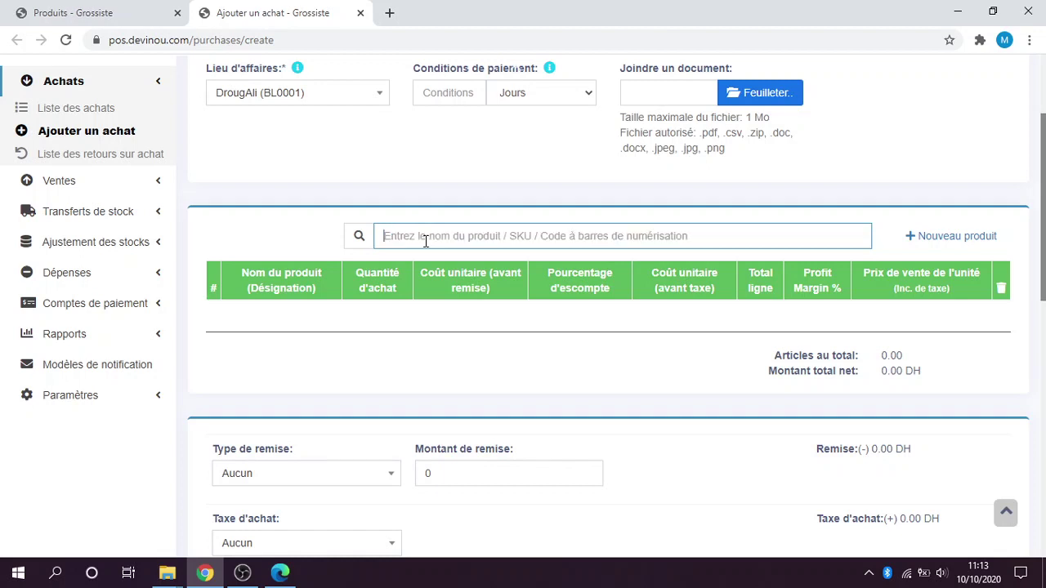
text(hp)
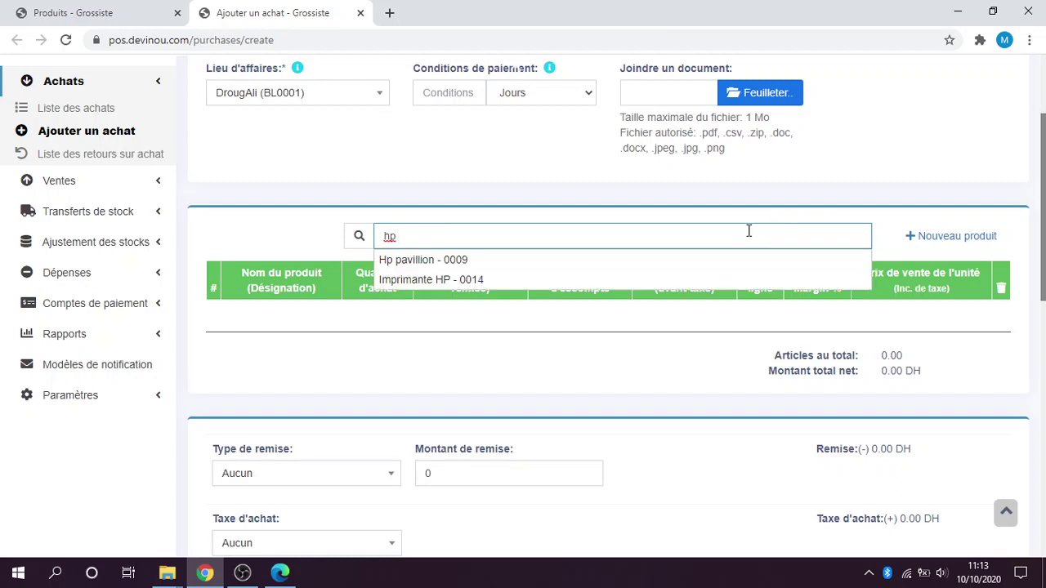
click(576, 259)
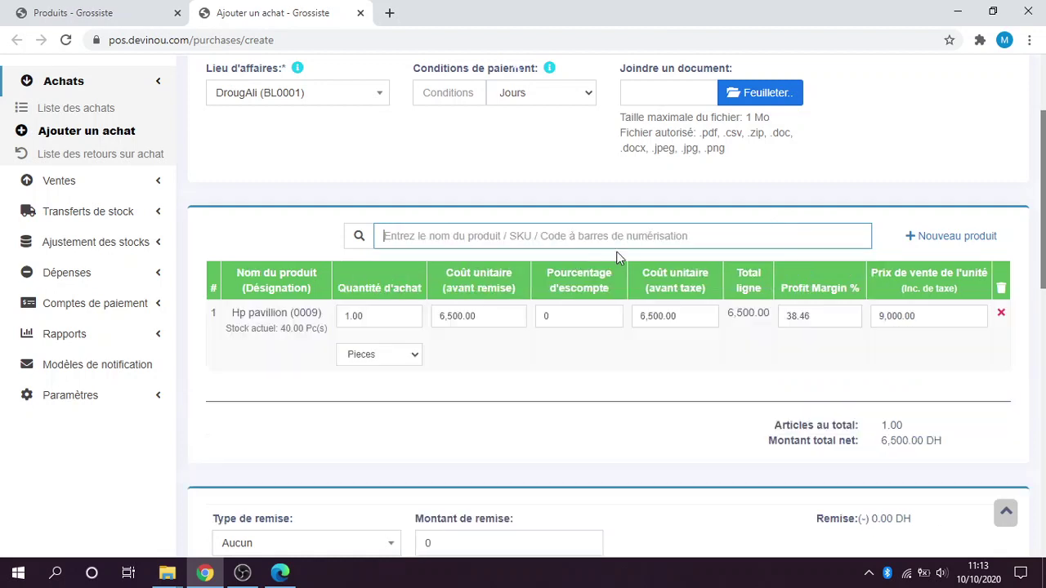
Add Imprimante HP (0014) and Lenovo L340 (0007) as further purchase lines.
text(imp)
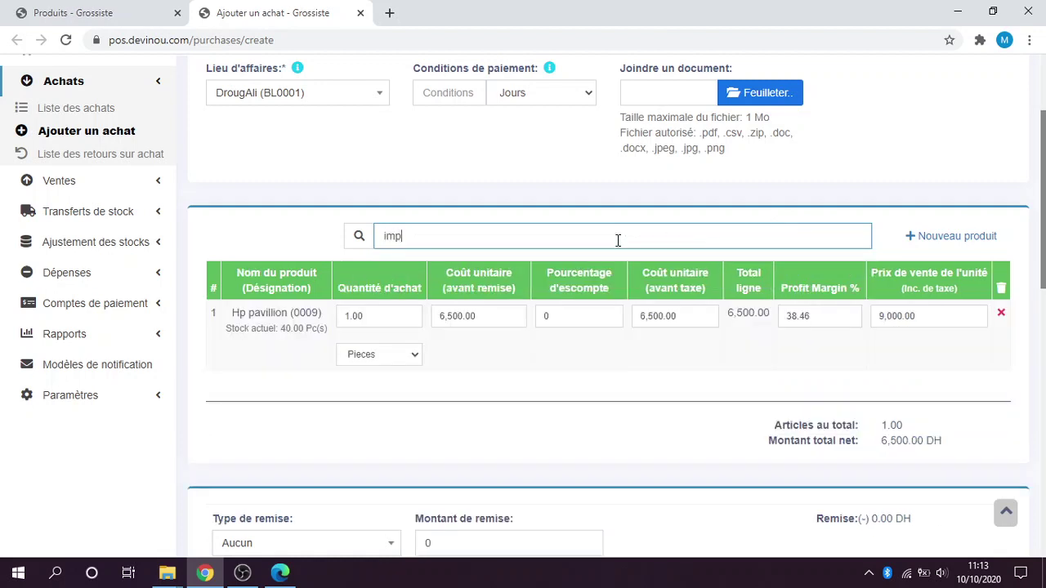
click(584, 259)
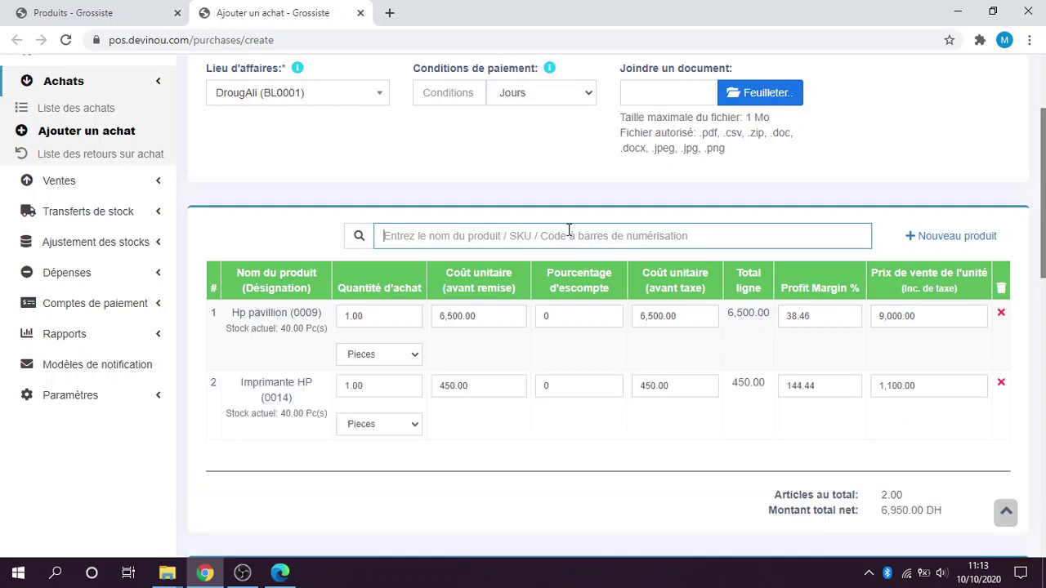
scroll(569, 232, down, 2)
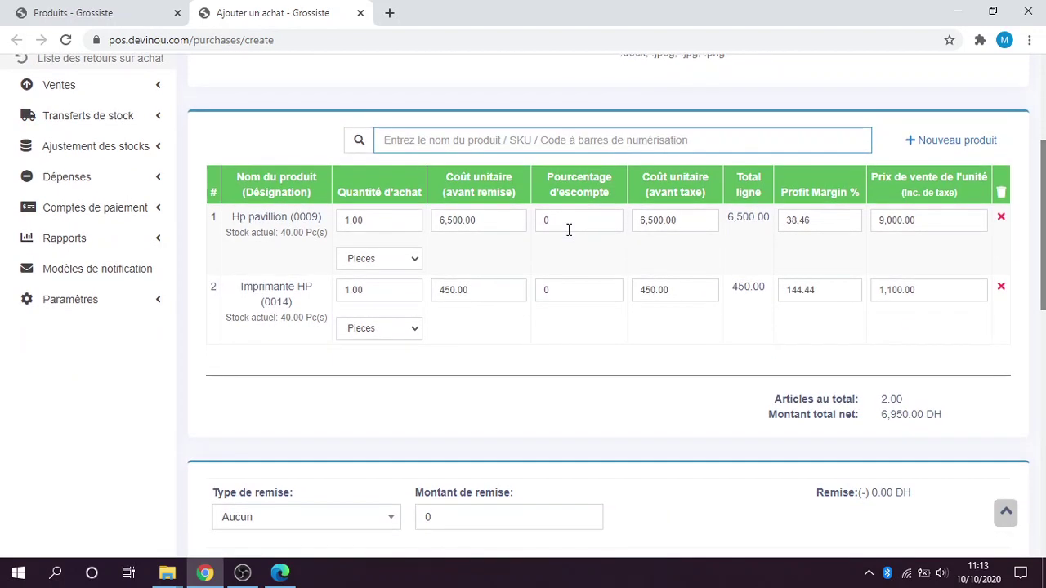
text(le)
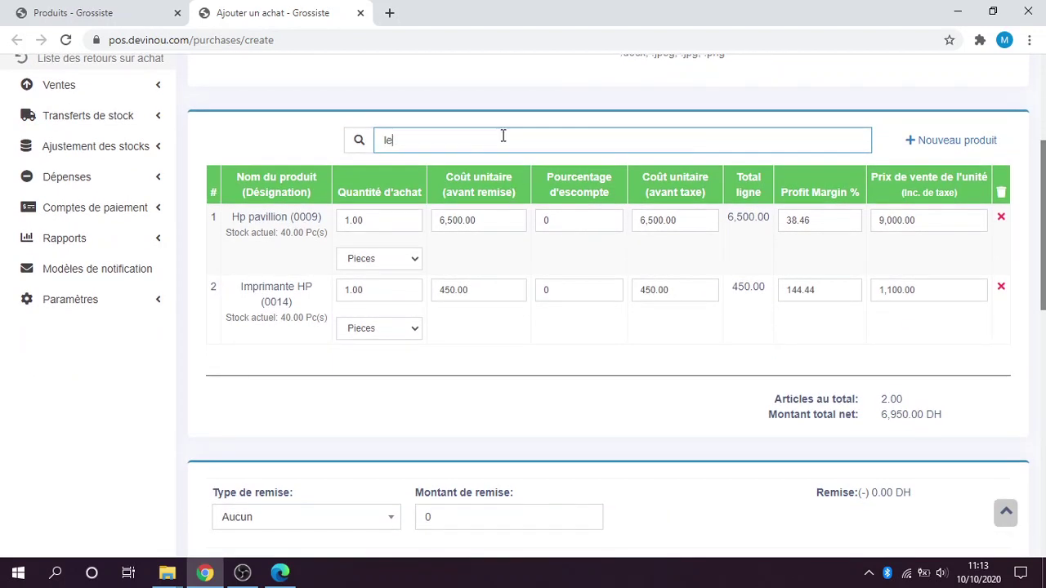
text(no)
click(480, 178)
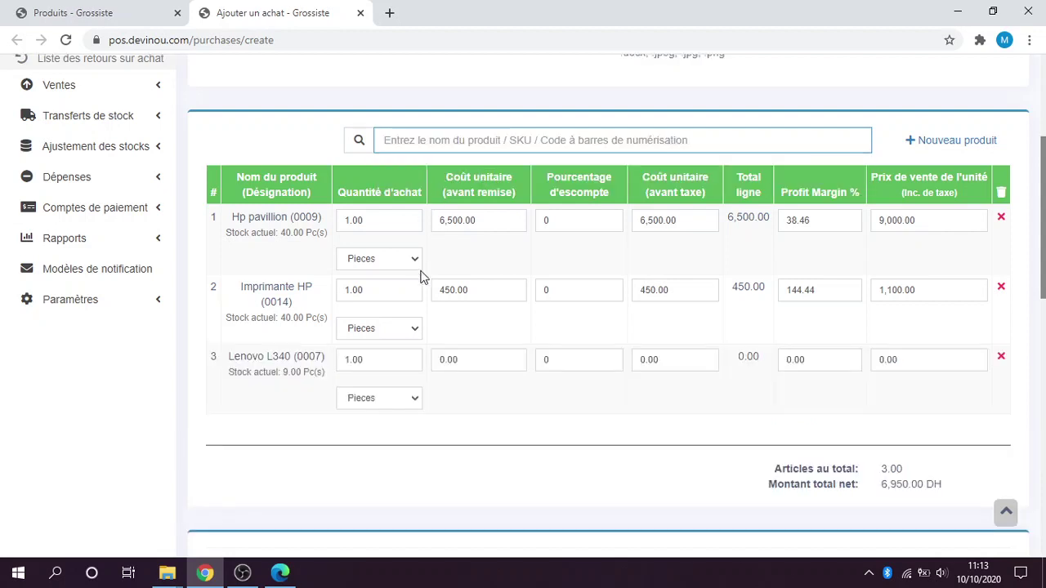
click(363, 227)
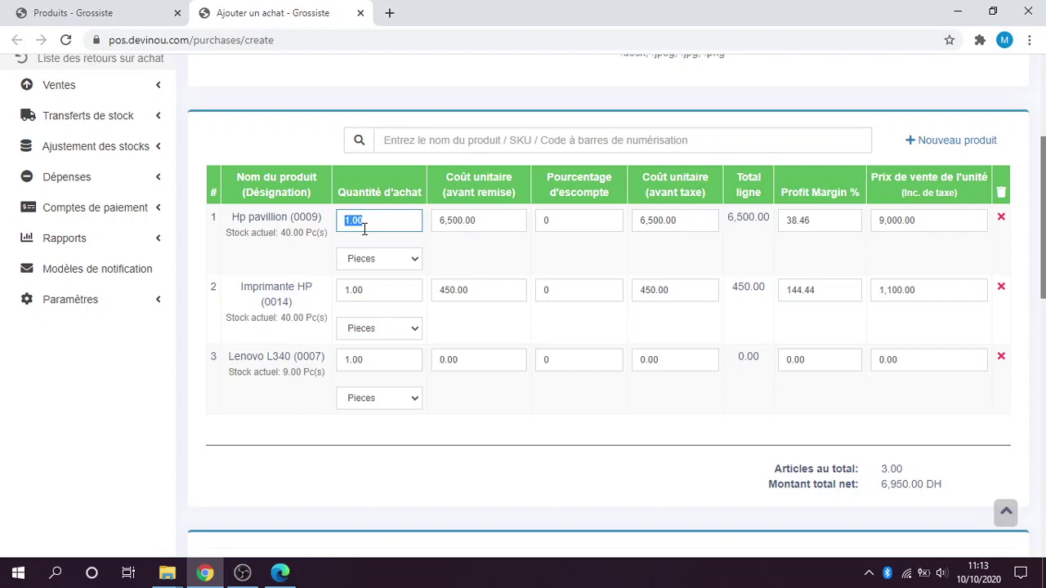
Set quantities to 10 Hp pavillion, 15 Imprimante HP and 6 Lenovo L340.
text(10)
click(376, 289)
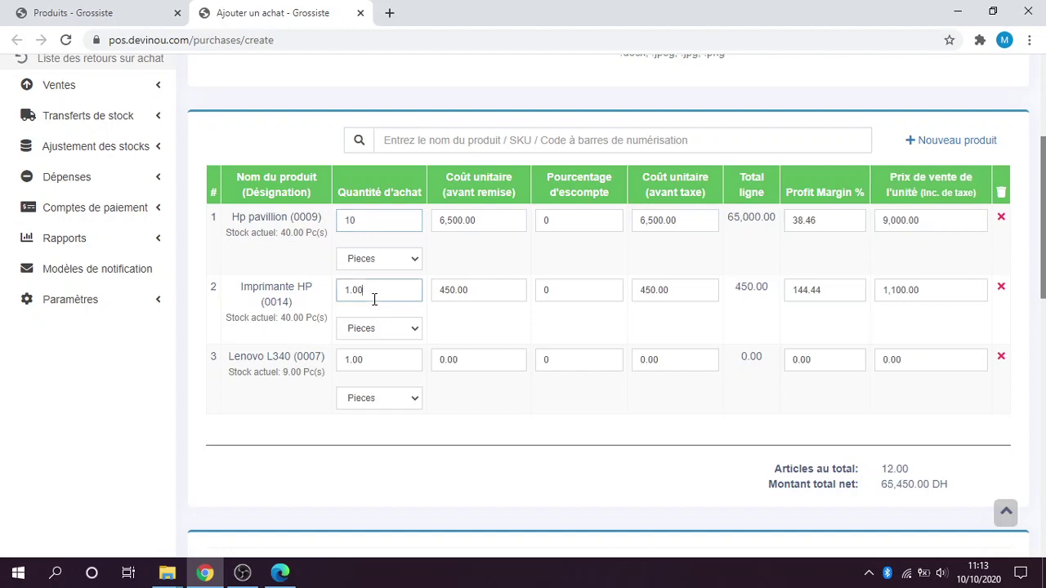
text(15)
click(392, 360)
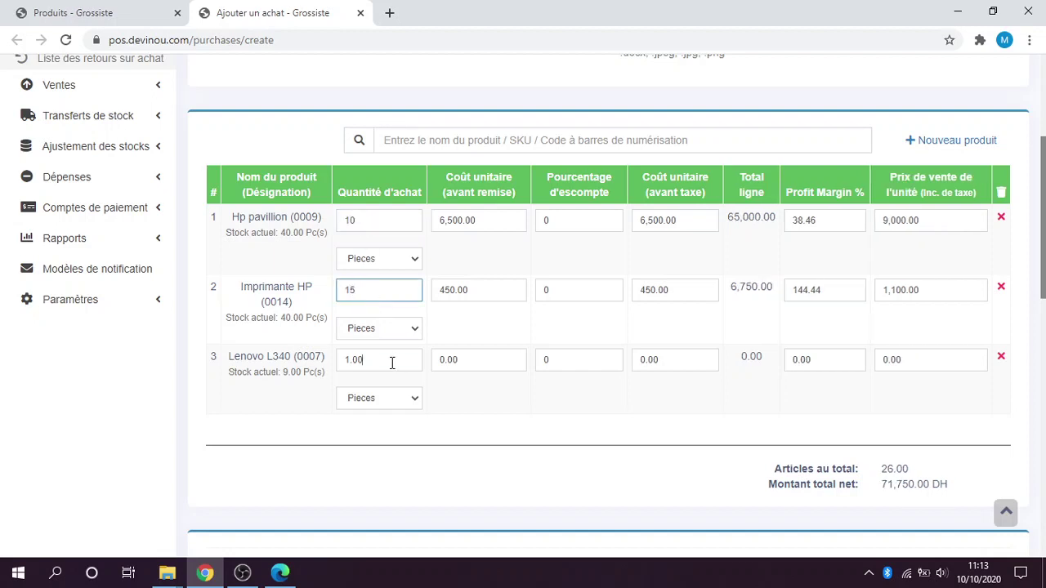
text(6)
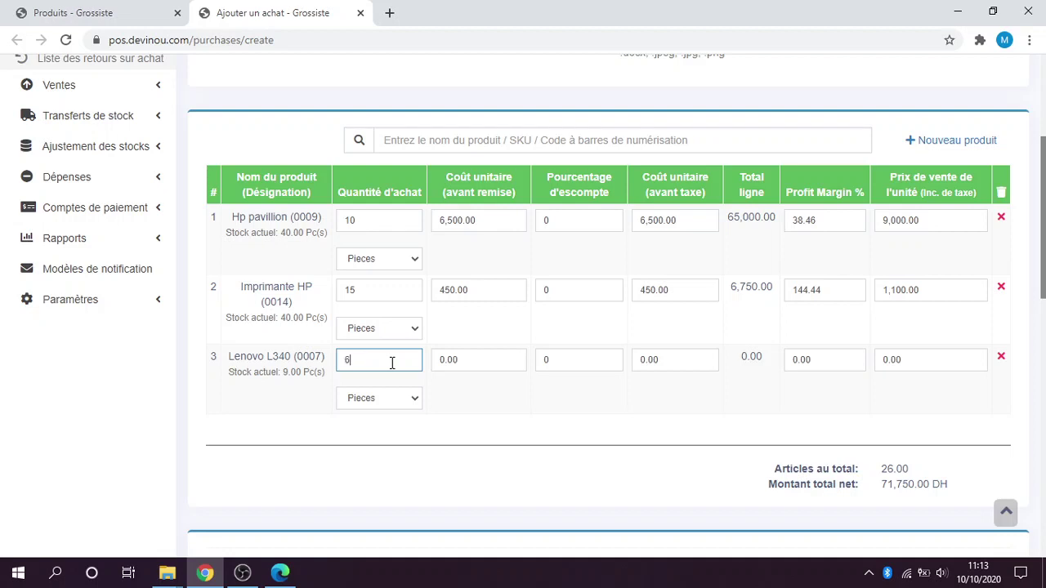
click(607, 251)
Review Hp pavillion's cost, margin and price, and set Imprimante HP's sale price to 1000.
double_click(673, 220)
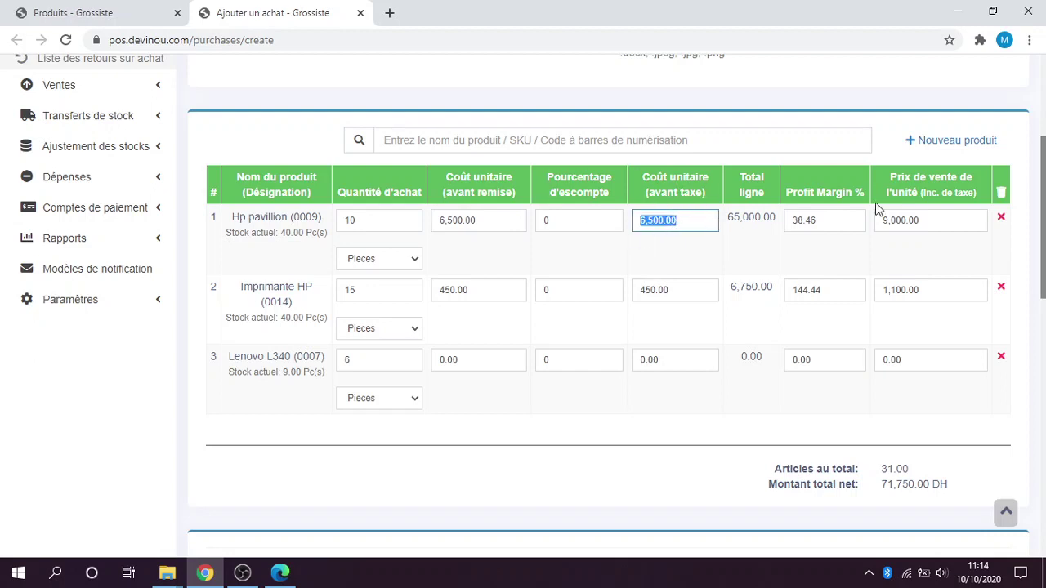
scroll(1044, 217, up, 1)
mouse_move(1044, 245)
mouse_down()
mouse_move(1044, 236)
mouse_move(1043, 247)
mouse_up()
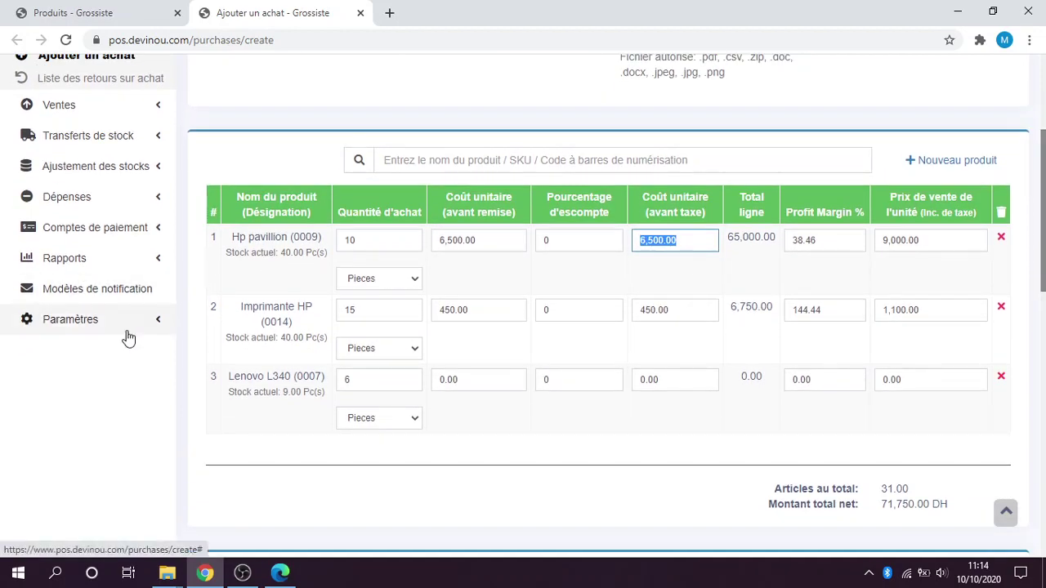
click(128, 327)
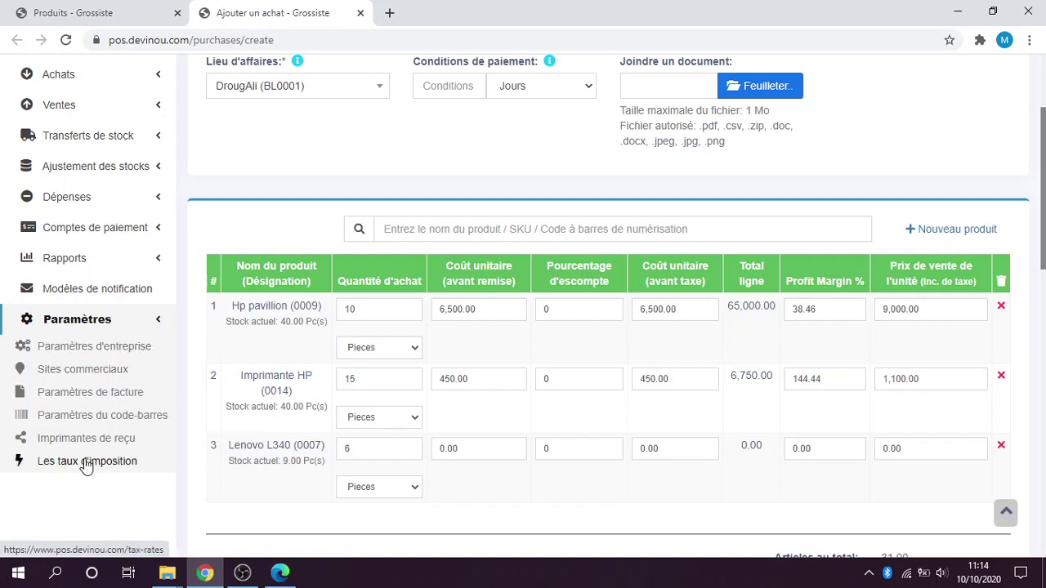
click(125, 325)
scroll(694, 305, down, 1)
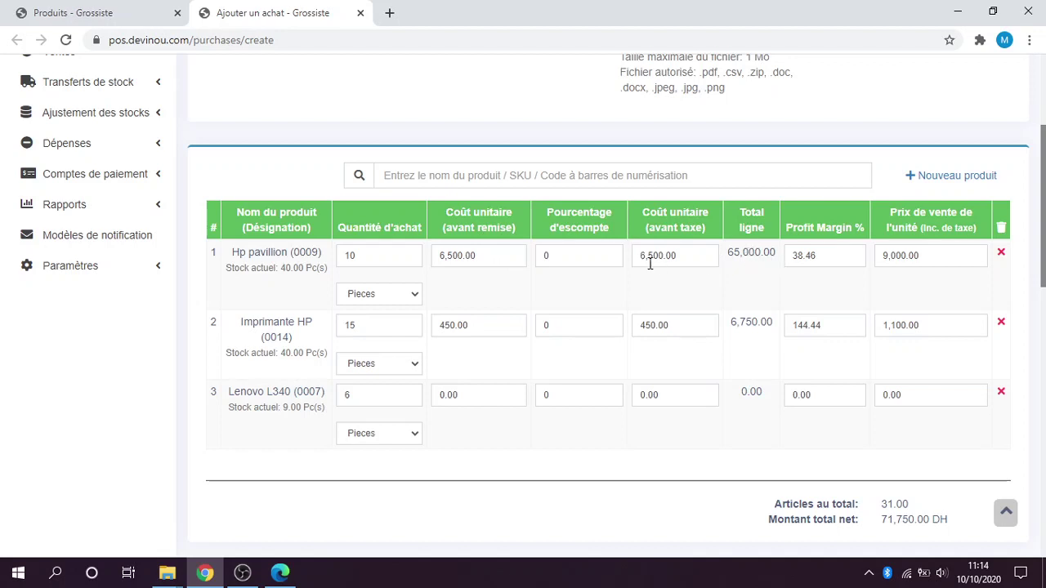
double_click(816, 257)
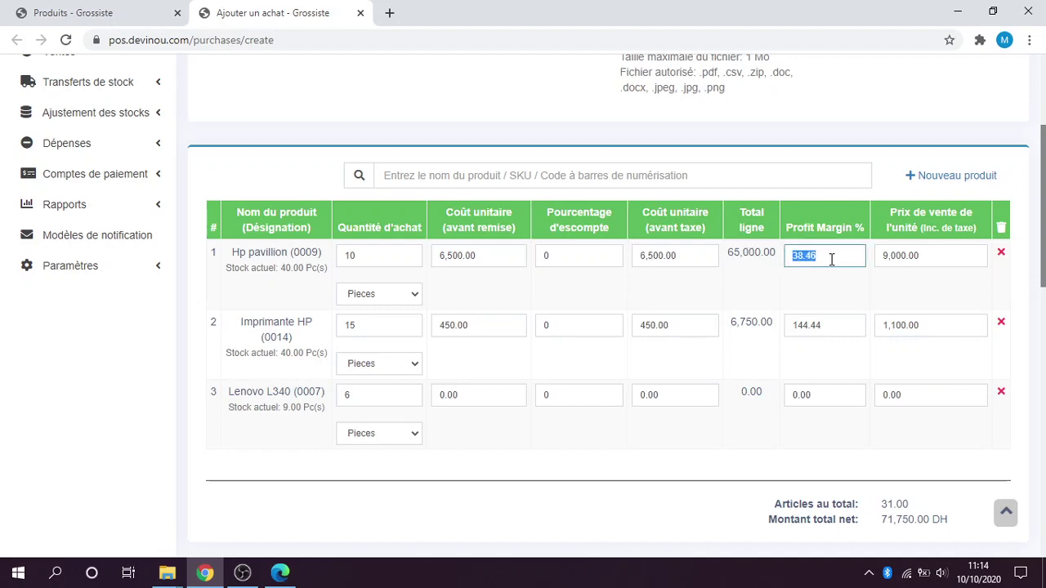
click(831, 259)
double_click(931, 260)
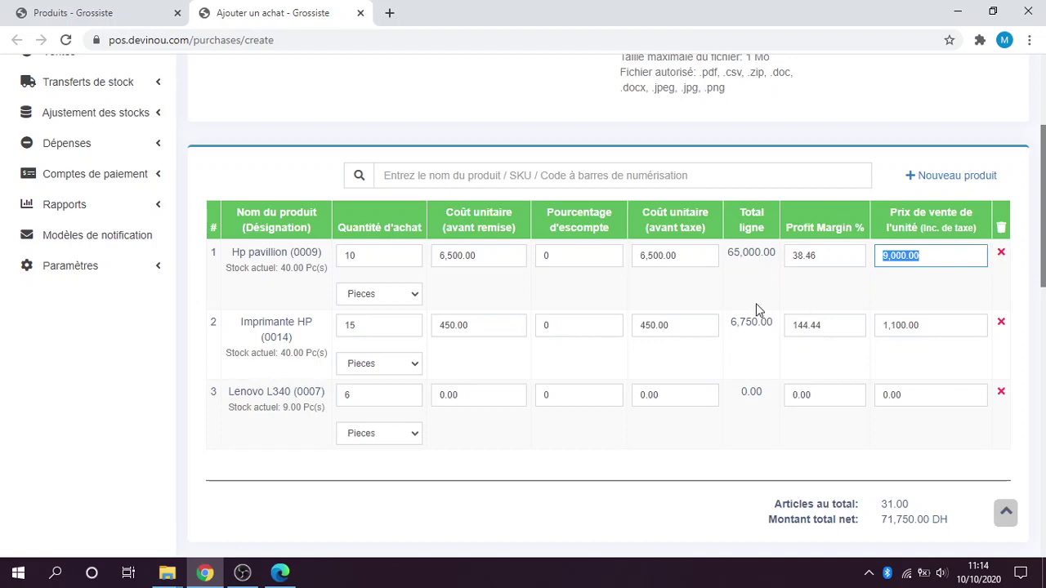
double_click(927, 325)
text(1)
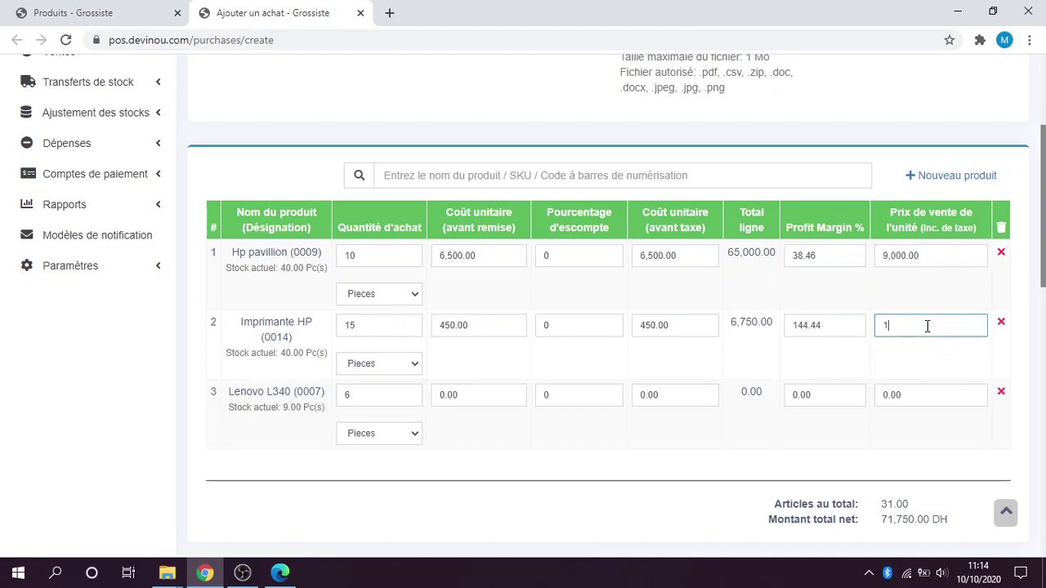
text(000)
click(899, 362)
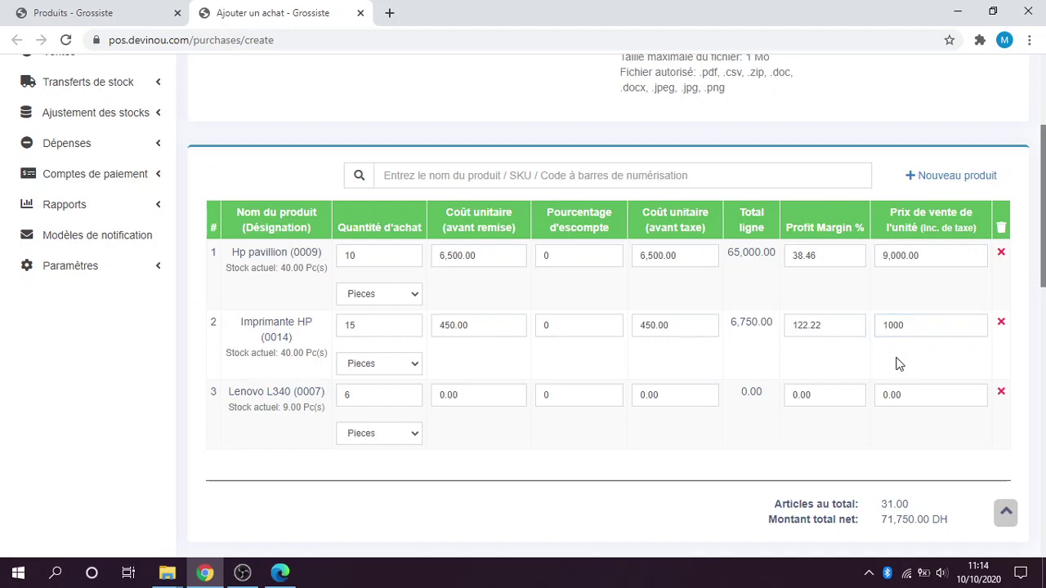
Set the Lenovo L340 unit cost to 5000.
click(477, 395)
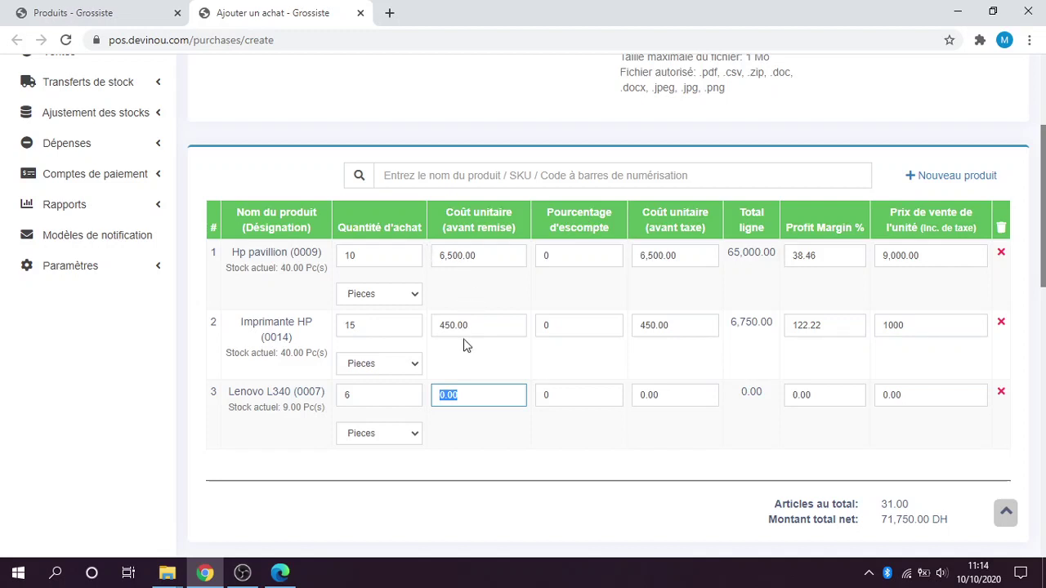
click(471, 398)
double_click(471, 397)
click(479, 397)
double_click(479, 395)
text(5000)
click(866, 441)
Give Lenovo L340 a sale price of 8500, ending at a 70.00% profit margin.
double_click(820, 397)
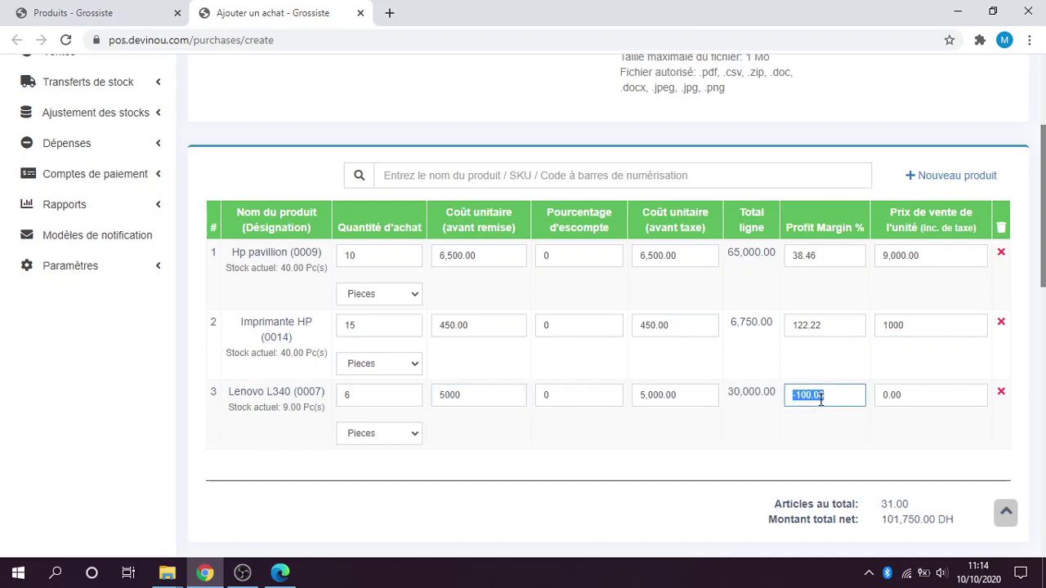
text(25)
click(839, 442)
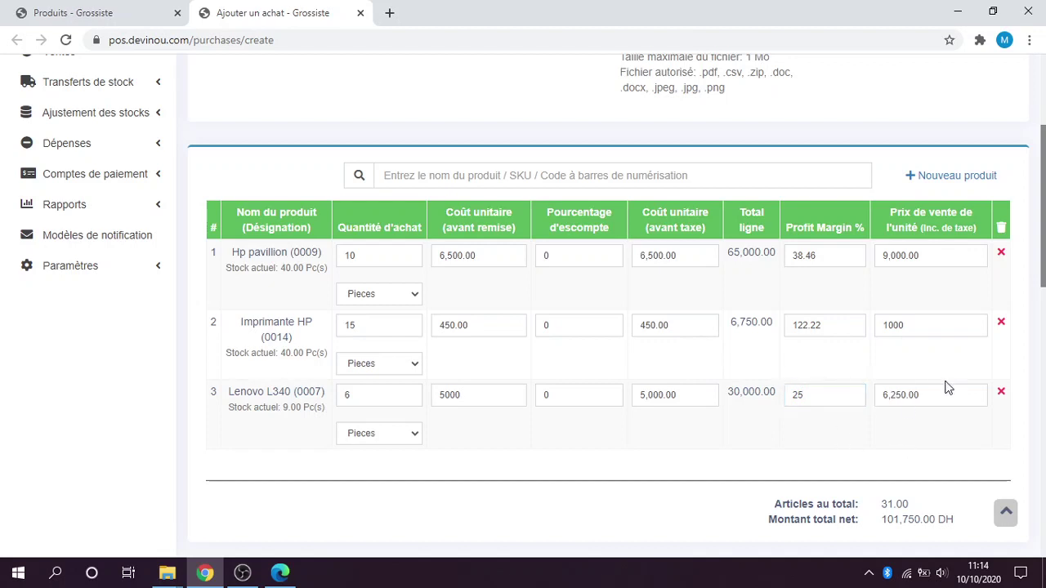
drag(934, 395, 861, 396)
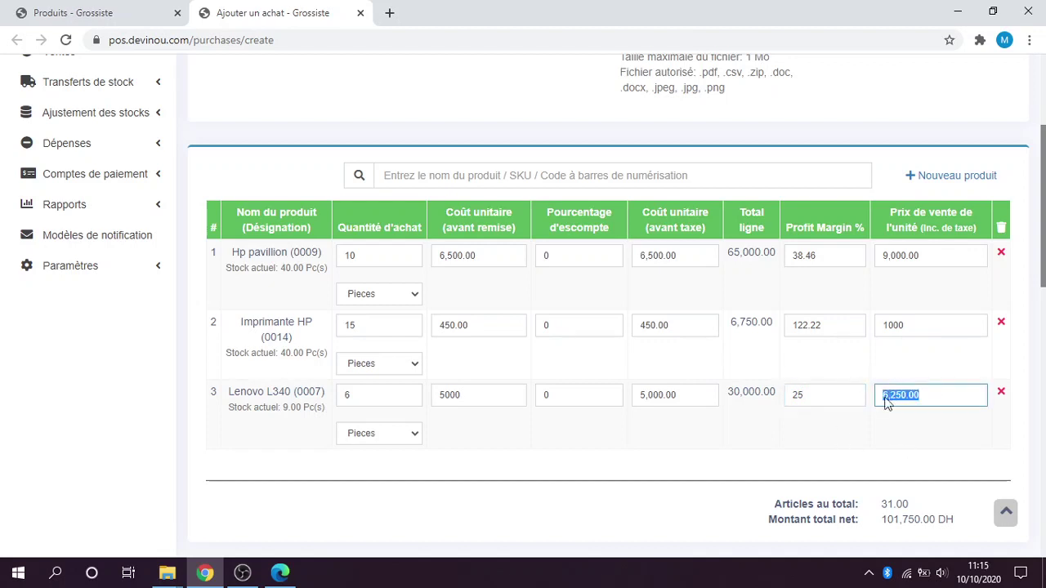
drag(918, 395, 872, 398)
text(85)
click(866, 444)
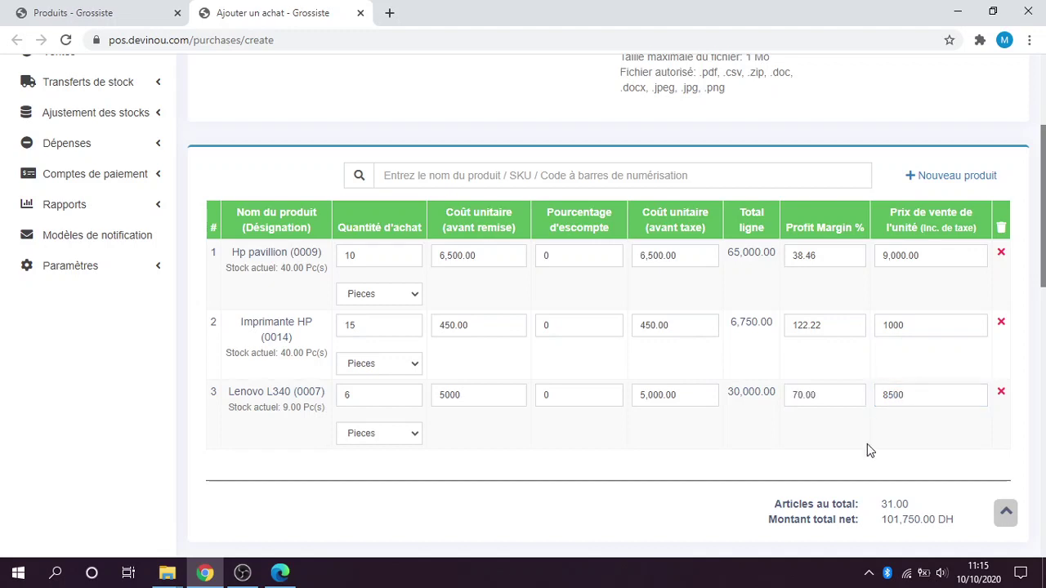
double_click(823, 402)
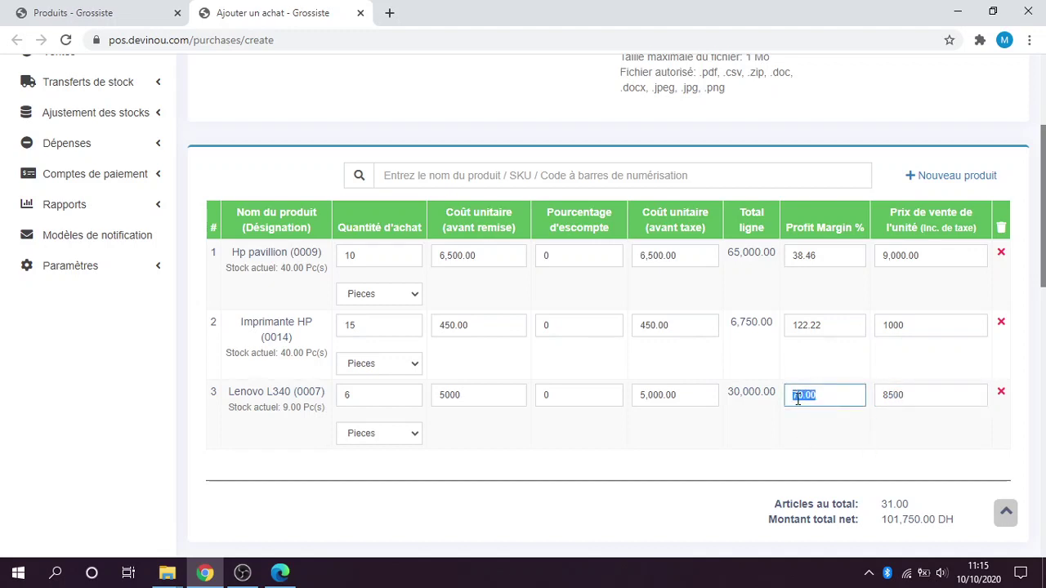
click(752, 495)
click(1045, 298)
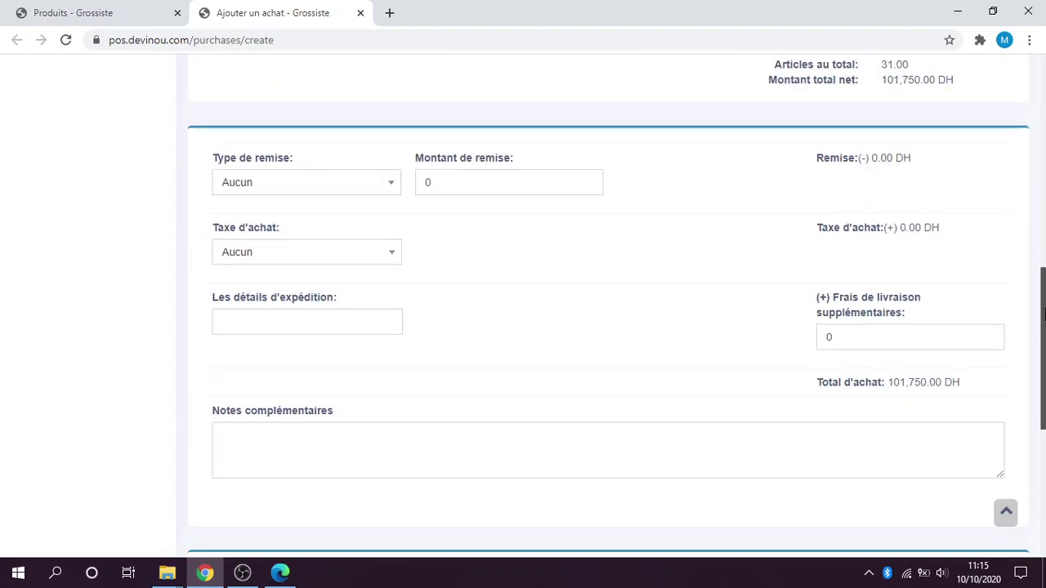
Apply a fixed discount of 1000 DH to the purchase.
scroll(1043, 280, up, 4)
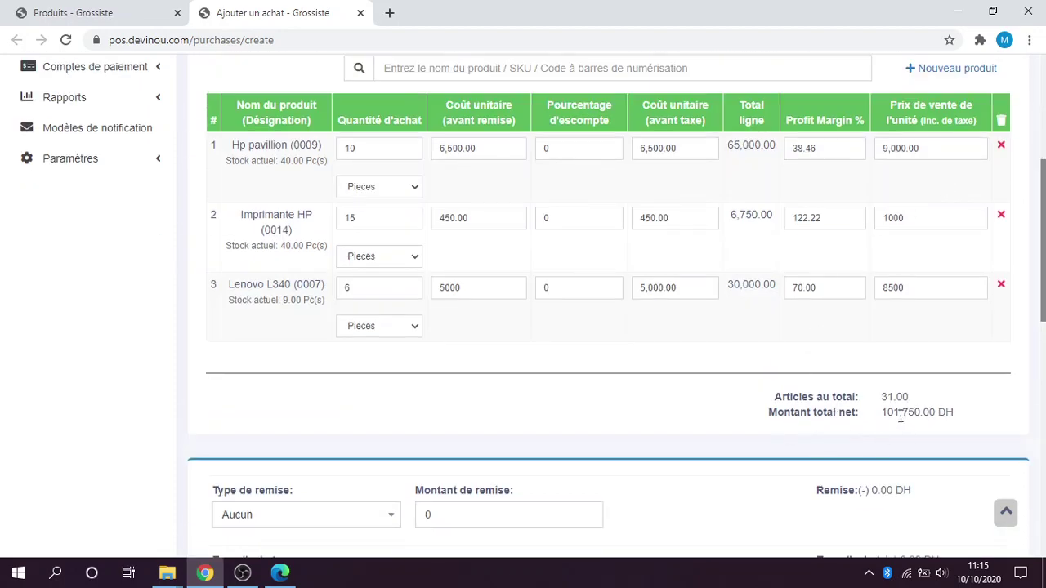
drag(884, 415, 900, 416)
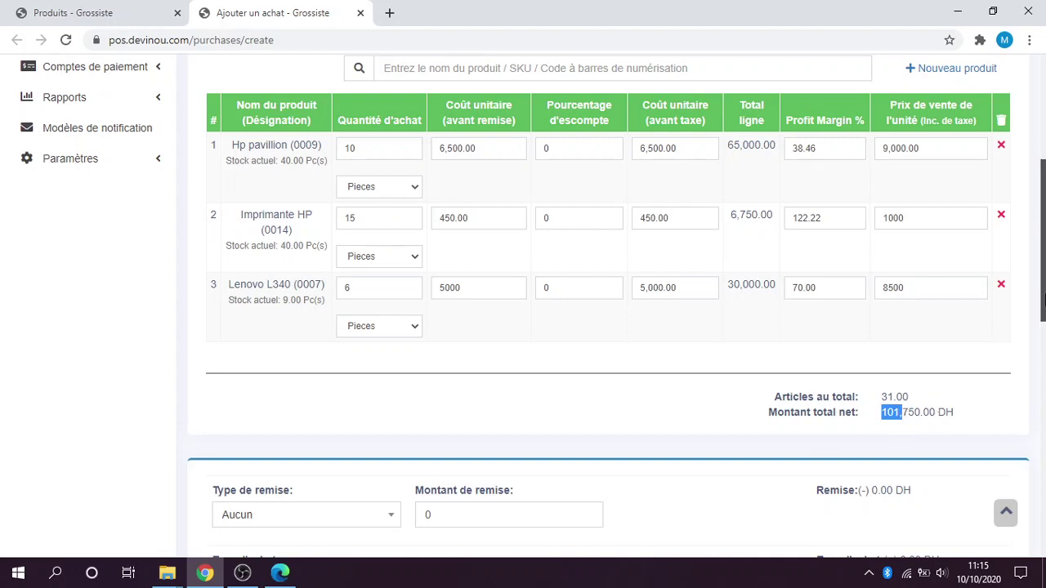
scroll(1043, 333, down, 2)
scroll(1043, 334, down, 3)
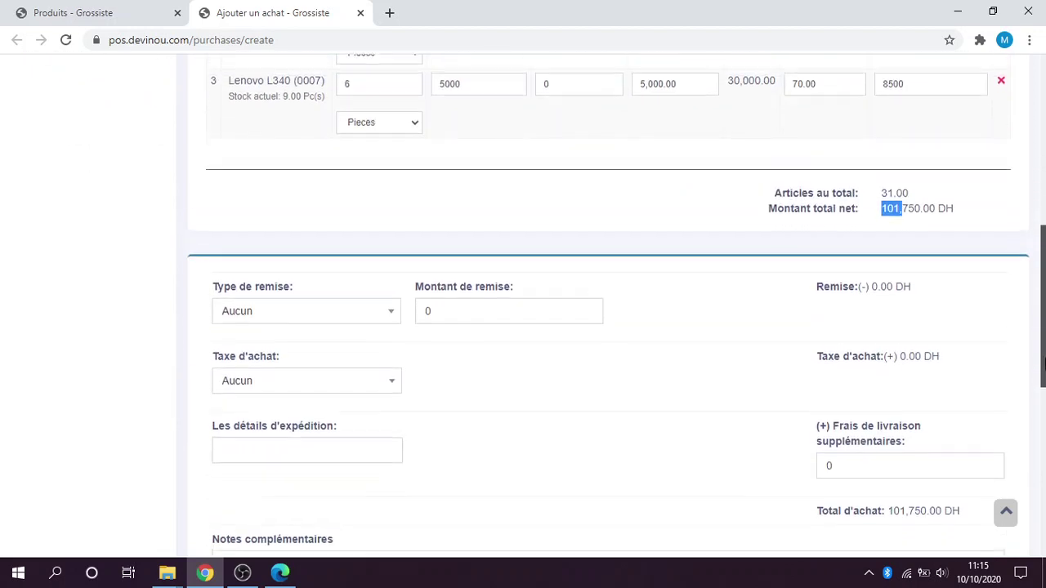
click(450, 214)
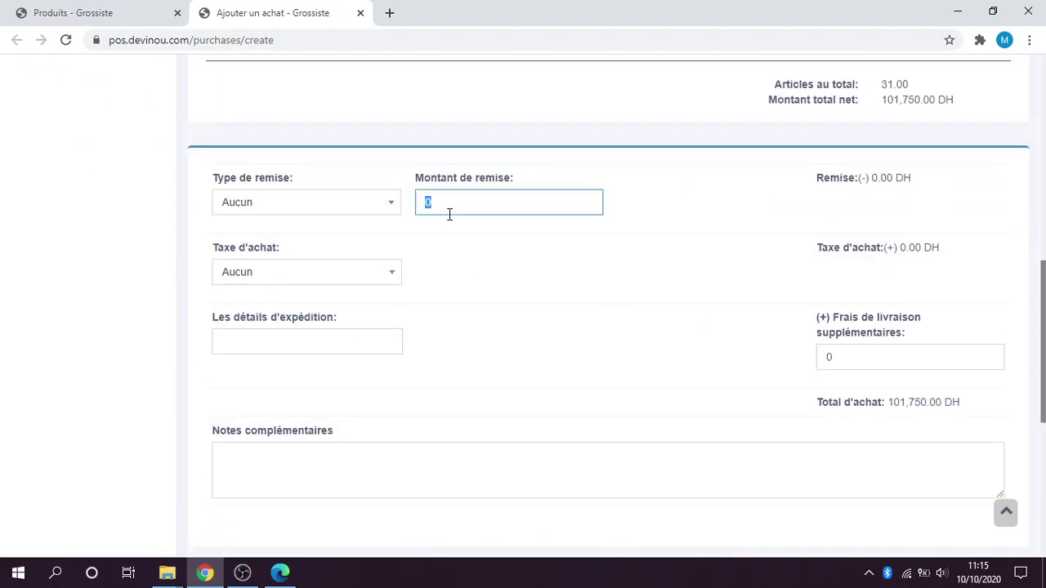
scroll(477, 354, up, 2)
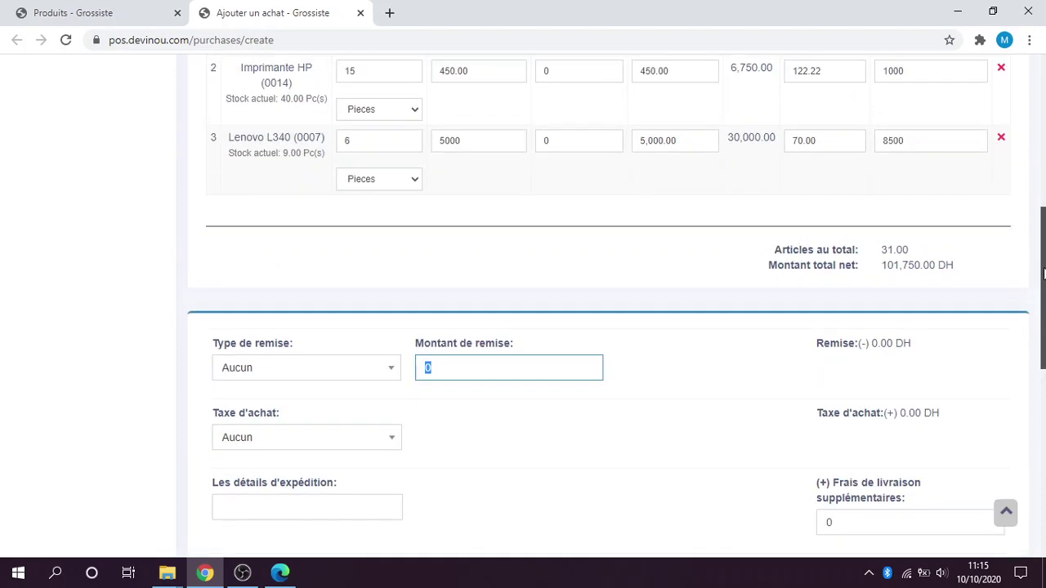
click(322, 369)
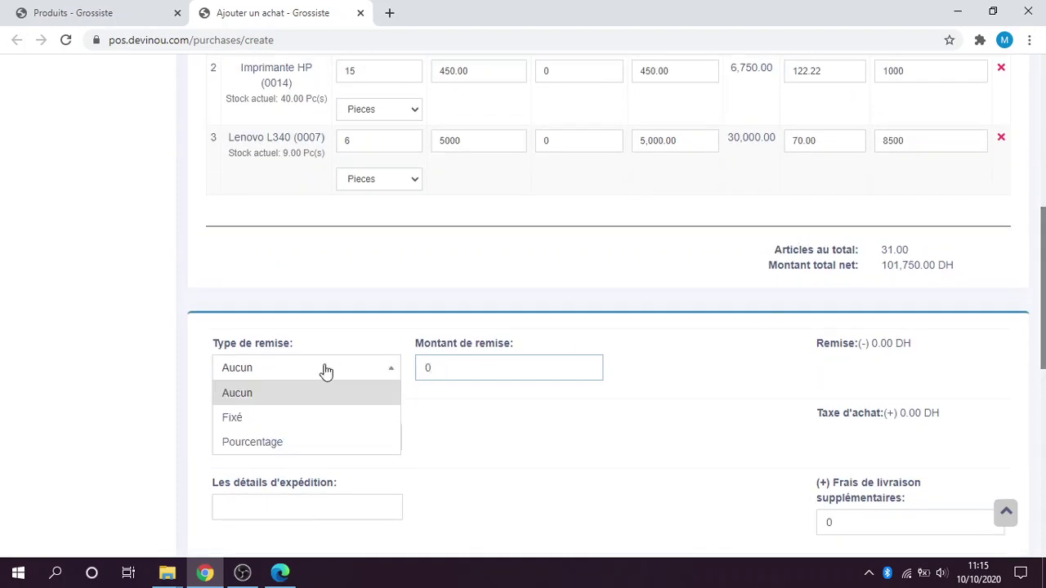
click(286, 419)
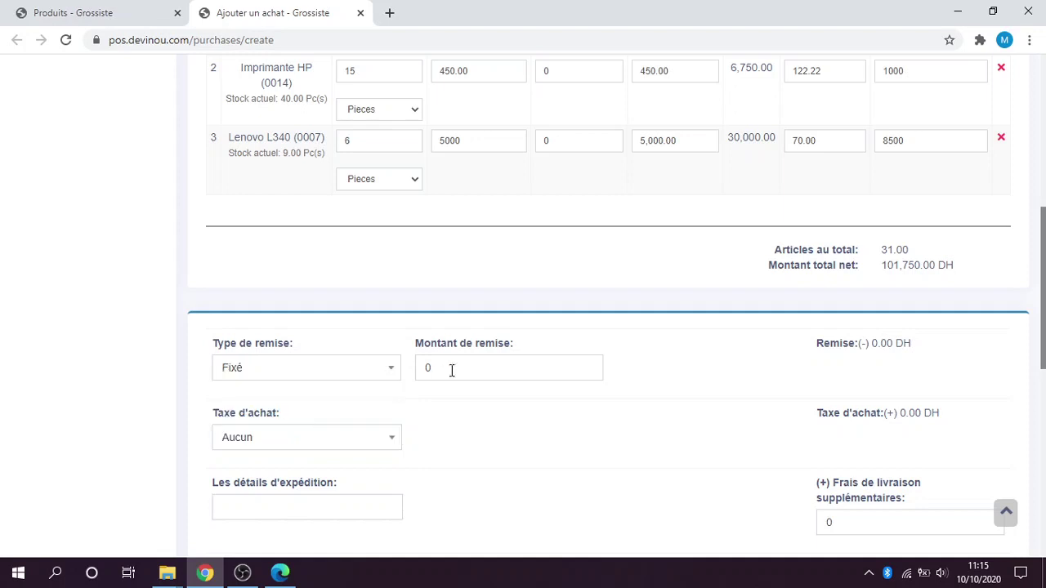
click(452, 367)
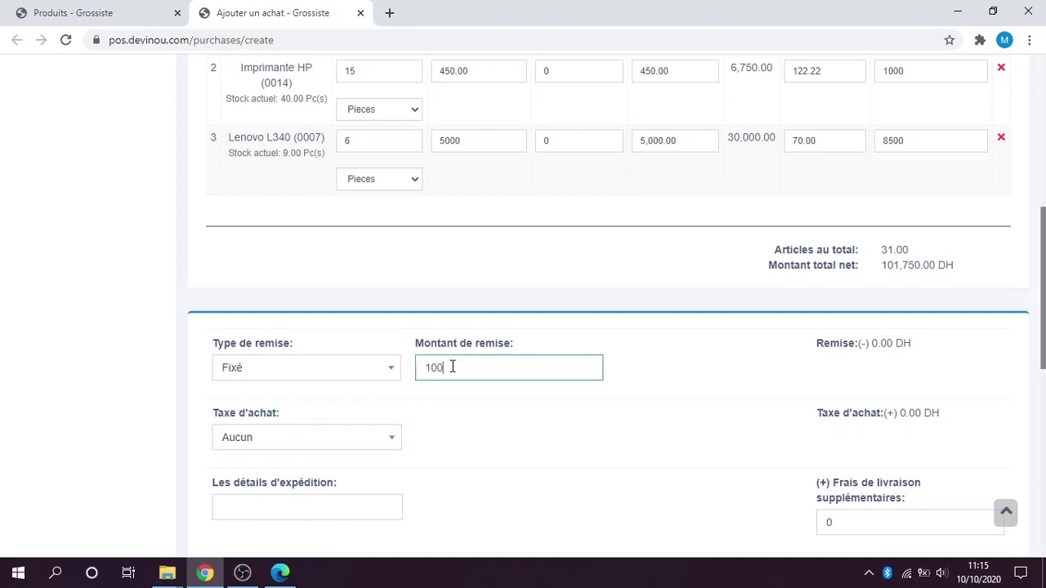
click(715, 392)
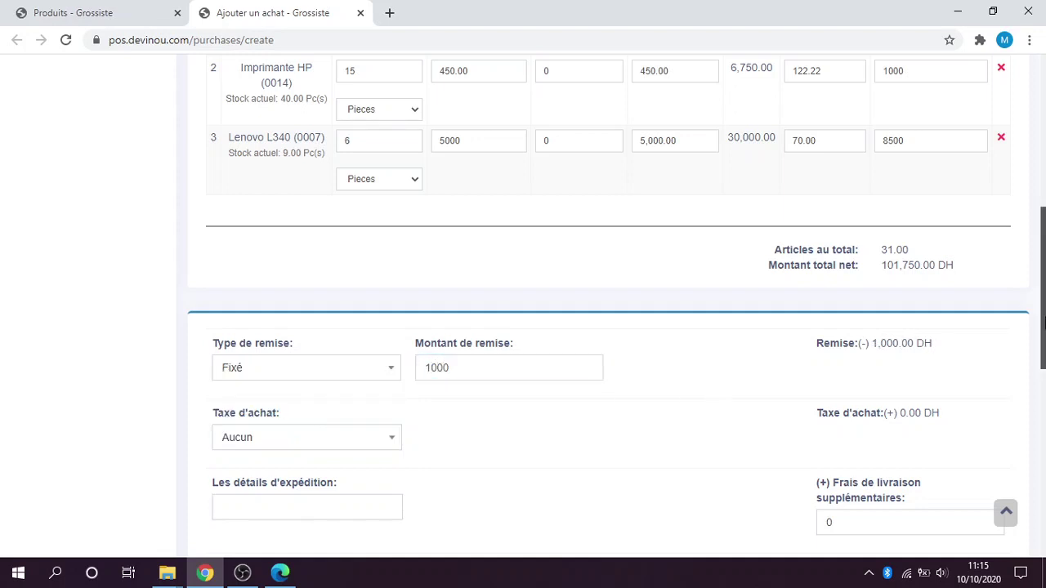
Add a 500 DH delivery fee, leaving the purchase tax unchanged.
drag(1043, 290, 1043, 294)
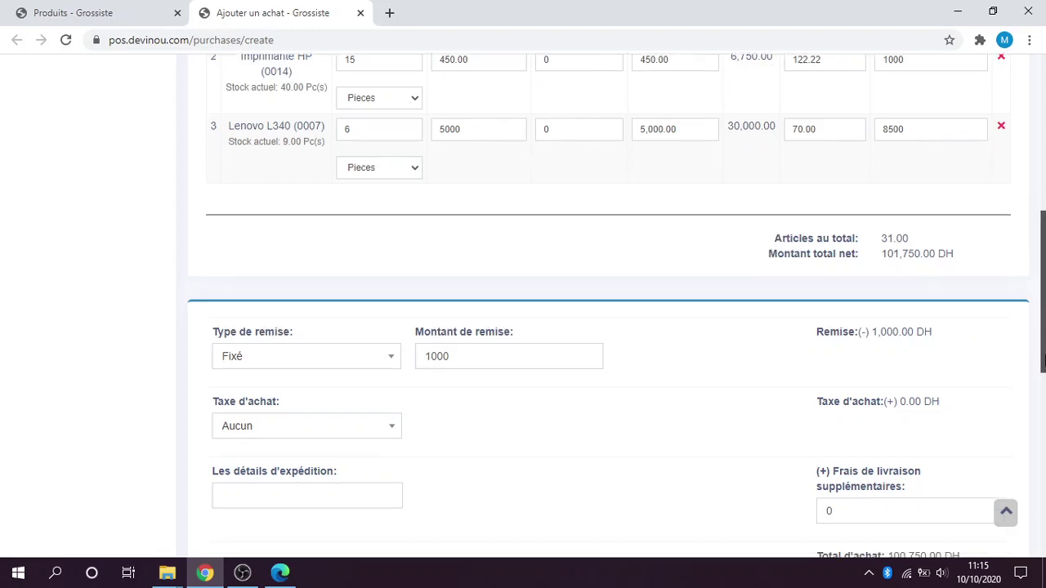
drag(1042, 360, 1043, 417)
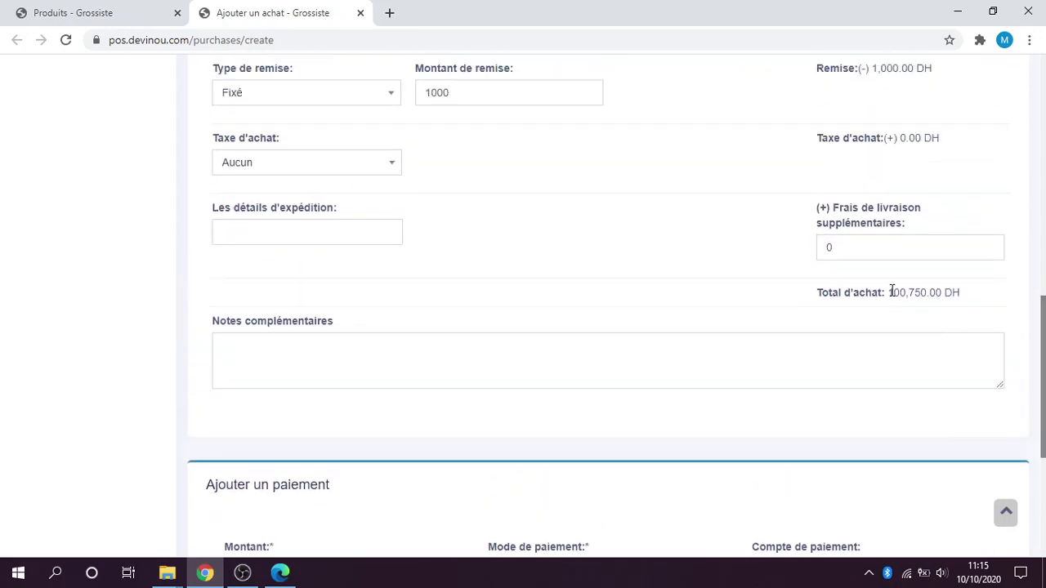
drag(1044, 376, 1043, 352)
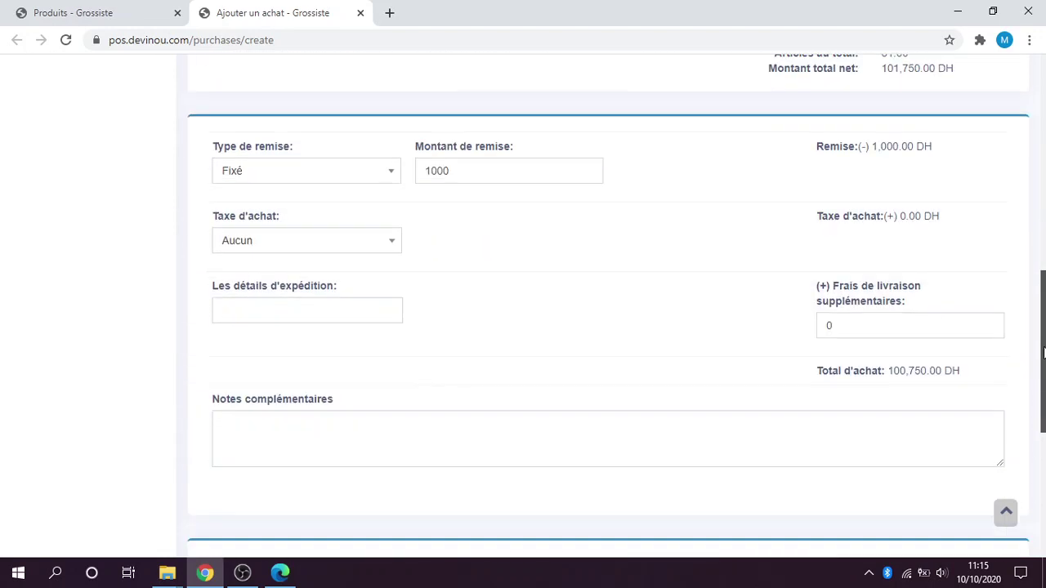
click(860, 332)
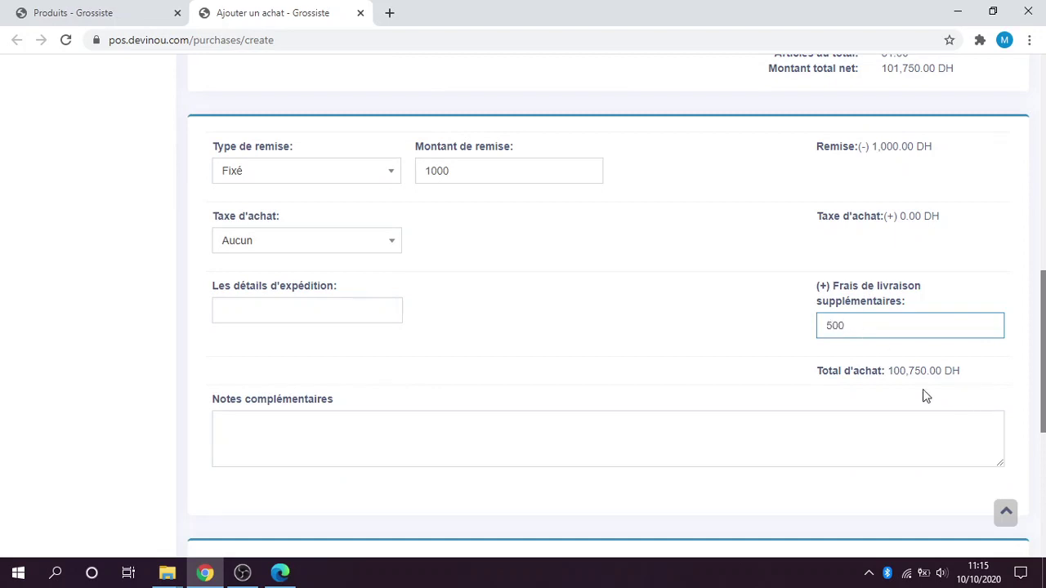
click(972, 393)
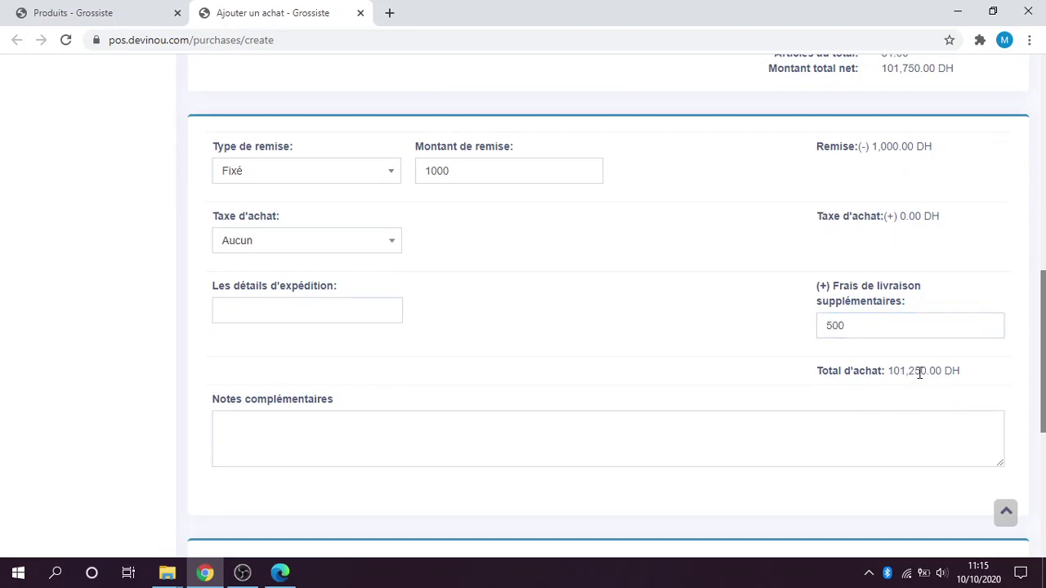
click(861, 325)
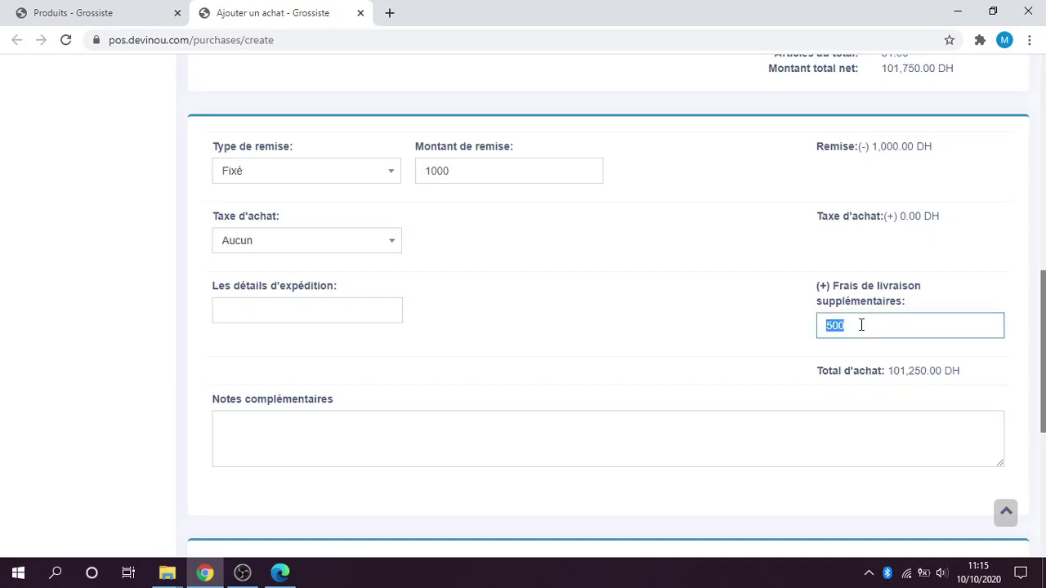
click(265, 306)
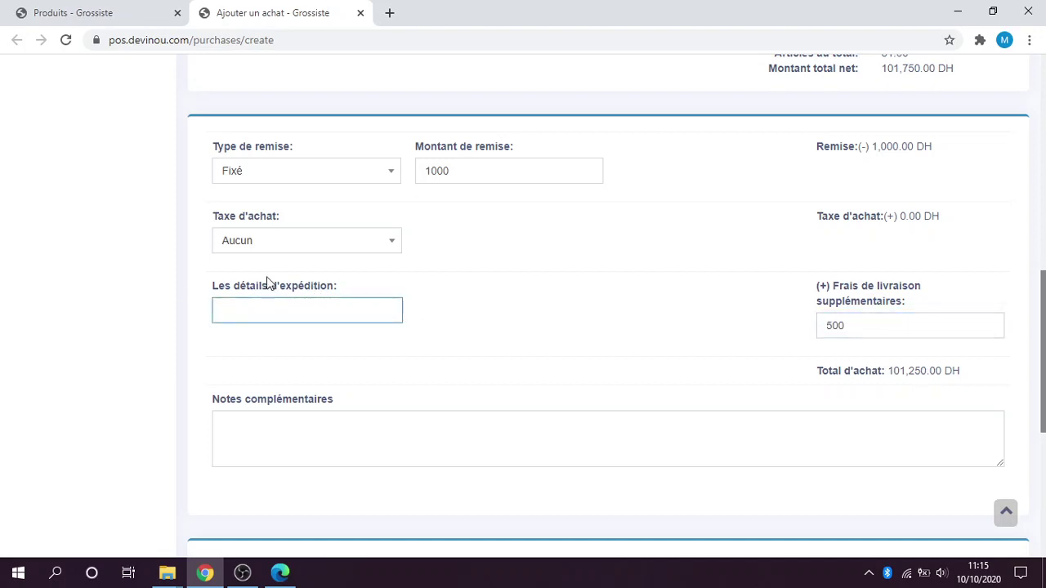
click(324, 249)
click(324, 250)
click(323, 249)
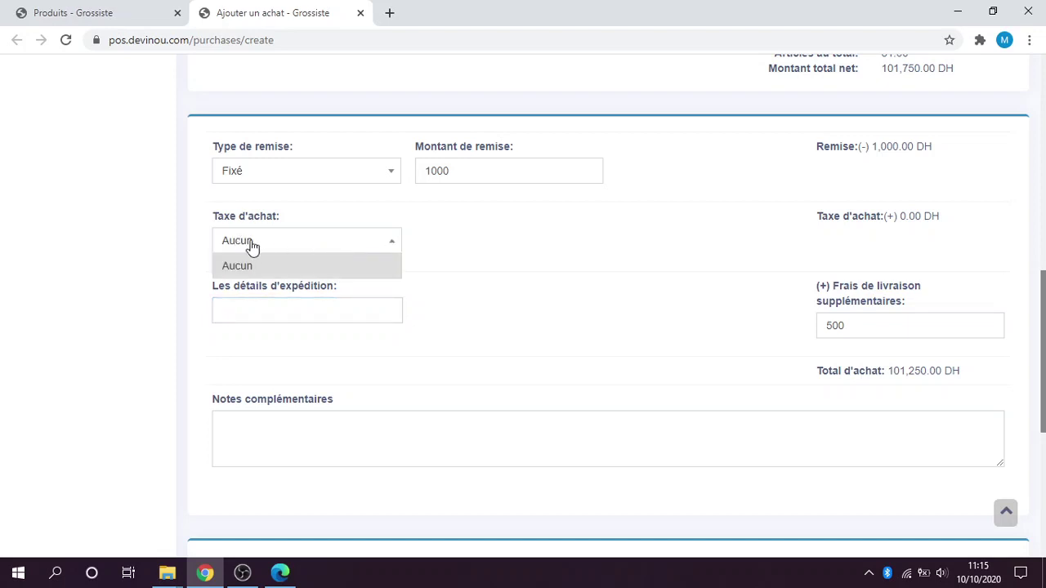
click(255, 257)
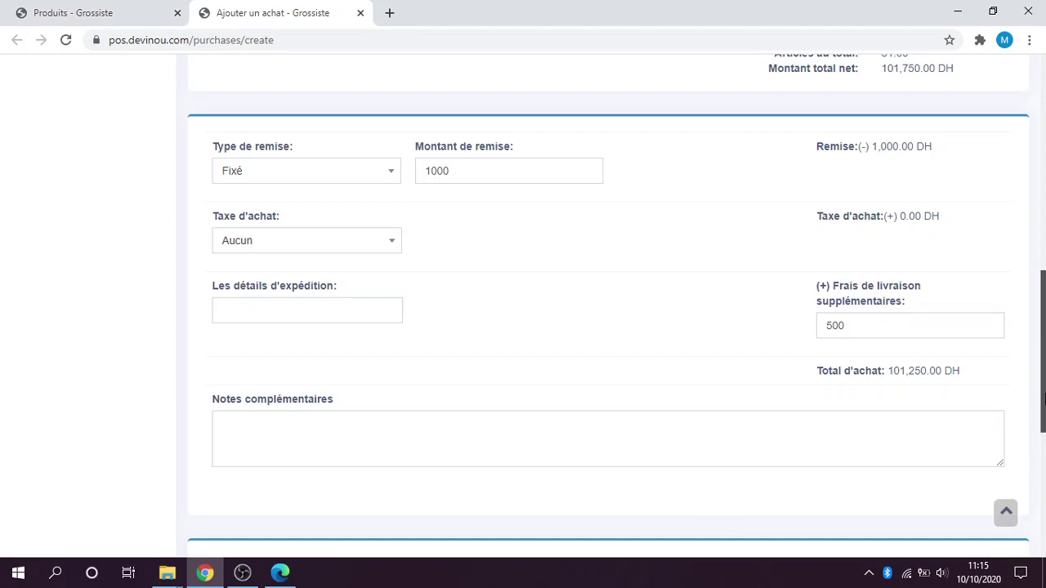
scroll(1043, 385, down, 5)
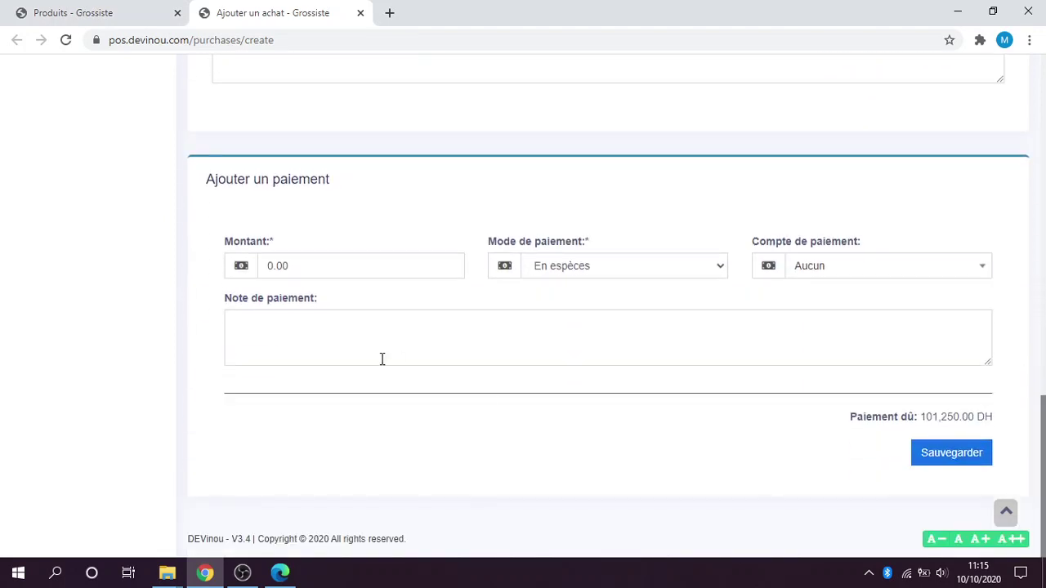
Choose cheque as the payment method and enter the cheque number.
click(619, 266)
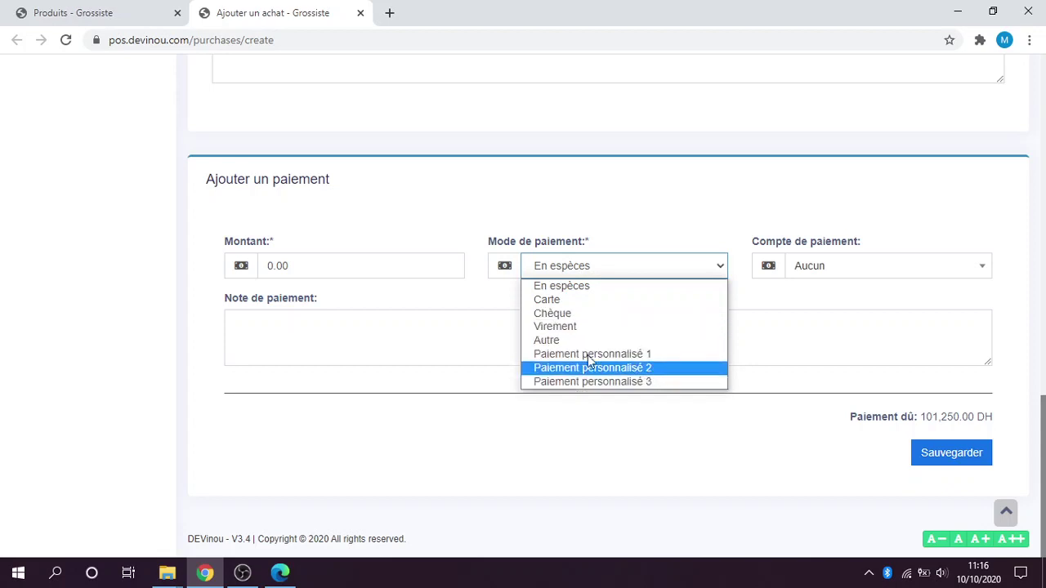
key(Up)
key(Up)
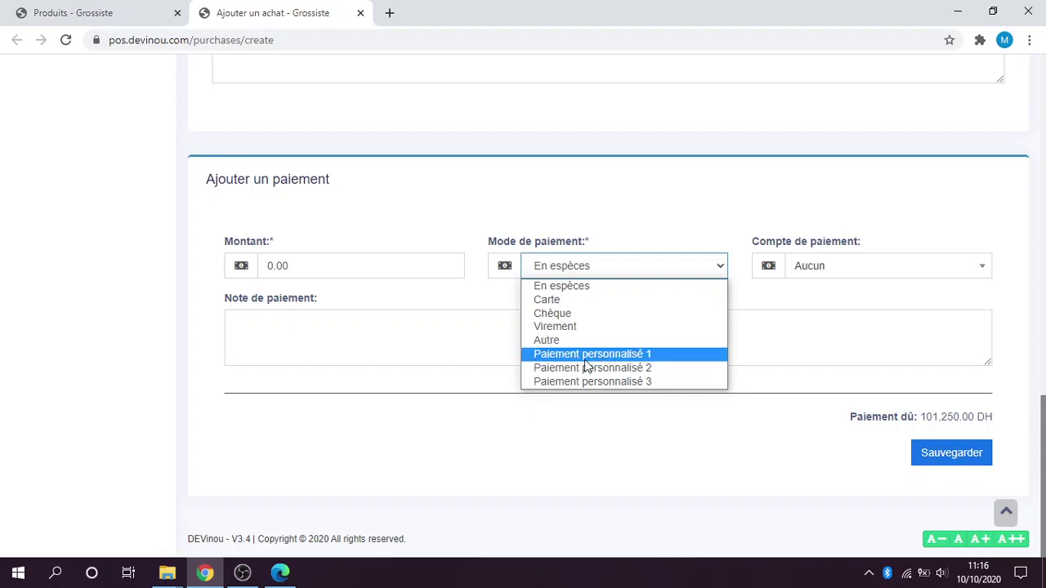
click(559, 315)
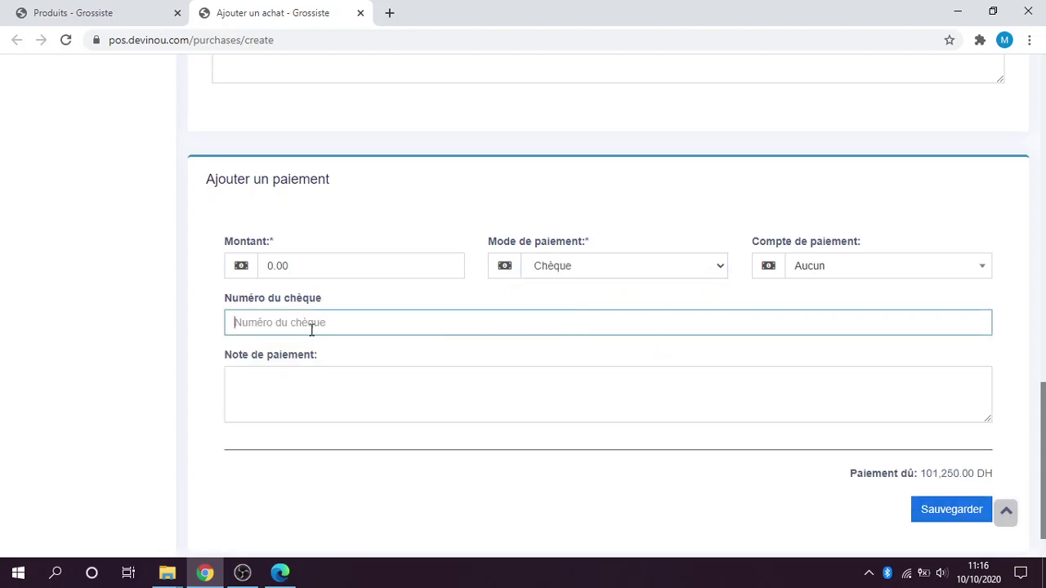
click(857, 269)
click(833, 266)
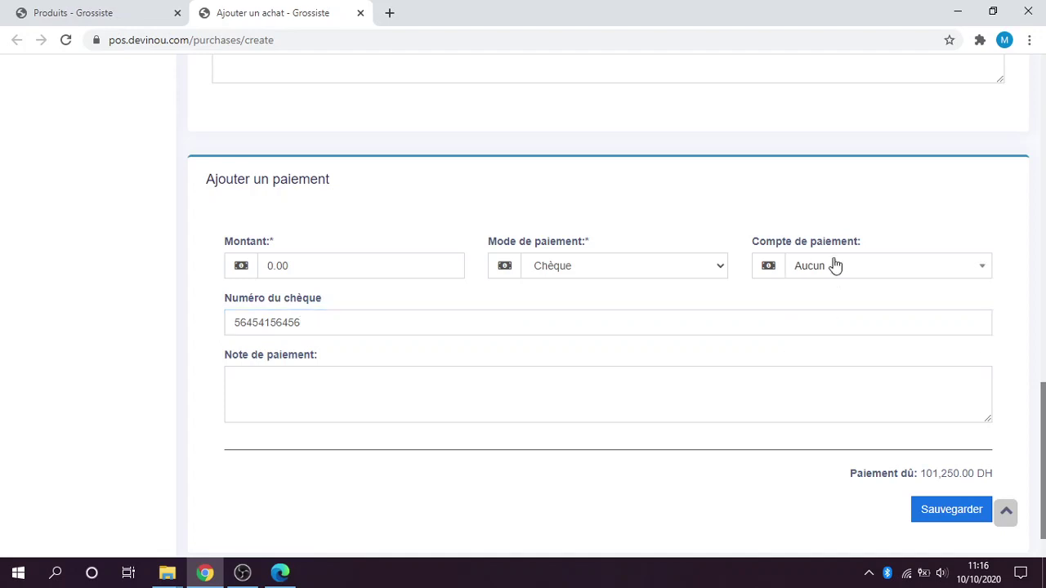
click(833, 265)
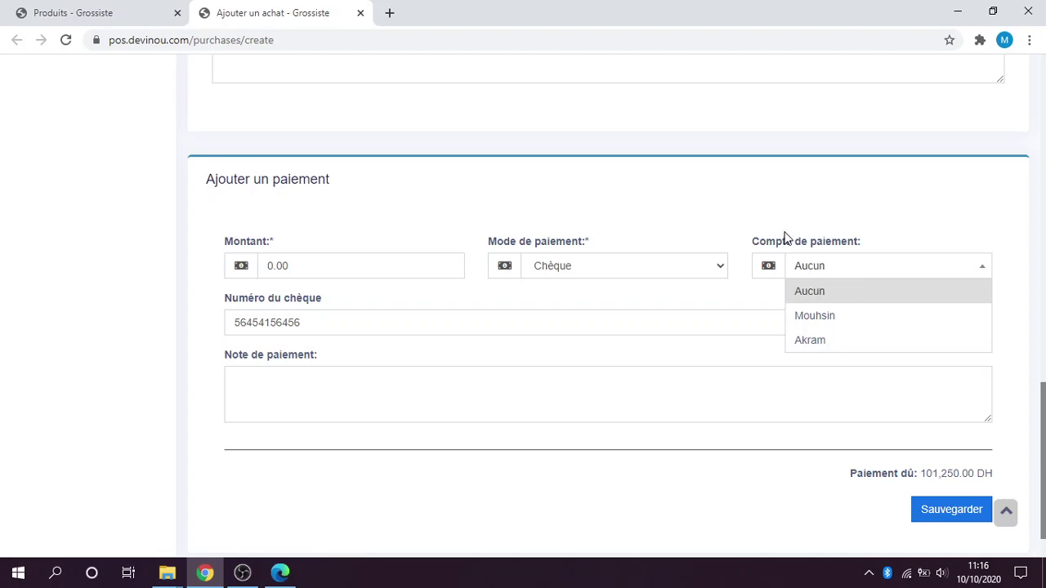
click(719, 221)
Set the payment amount to 20000, leaving 81,250.00 DH due.
click(367, 264)
double_click(368, 264)
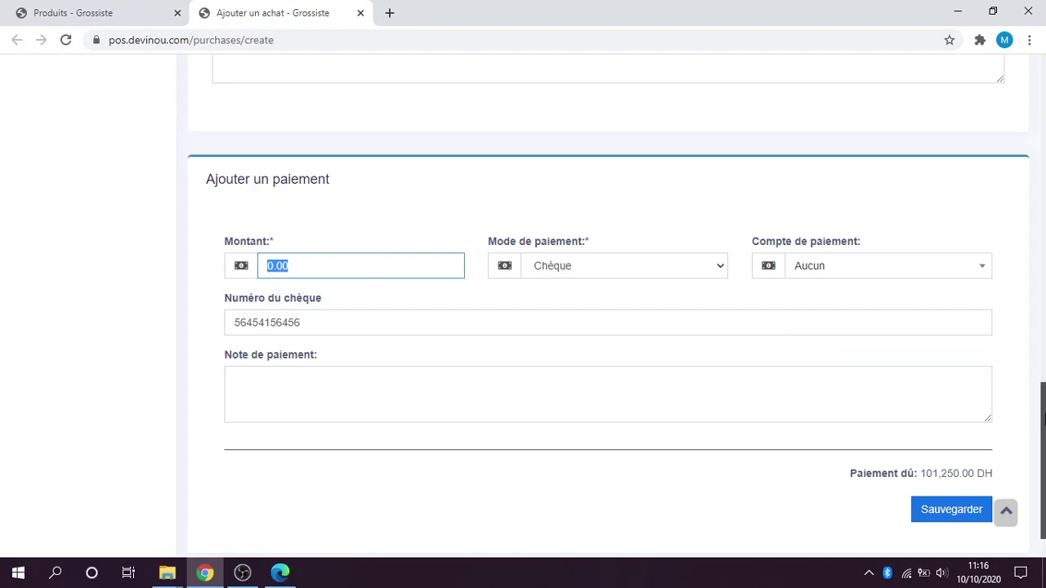
drag(1044, 416, 1034, 244)
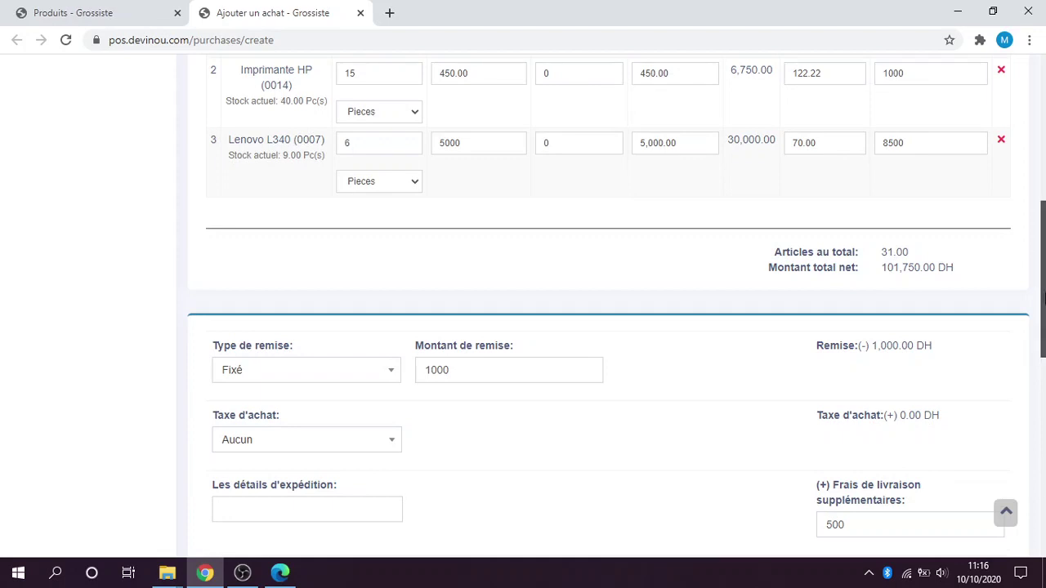
scroll(1043, 425, down, 4)
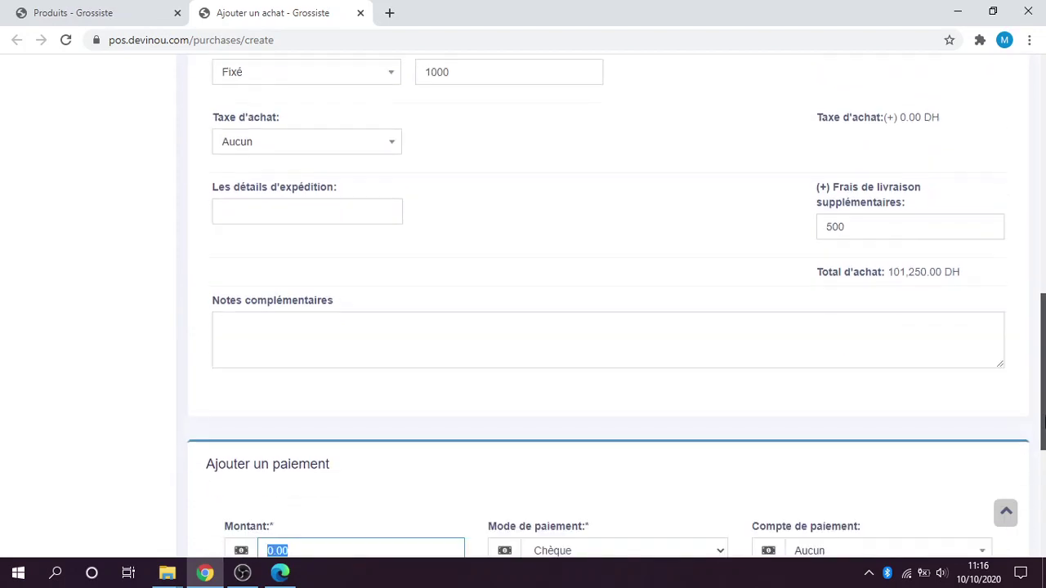
scroll(1042, 367, down, 4)
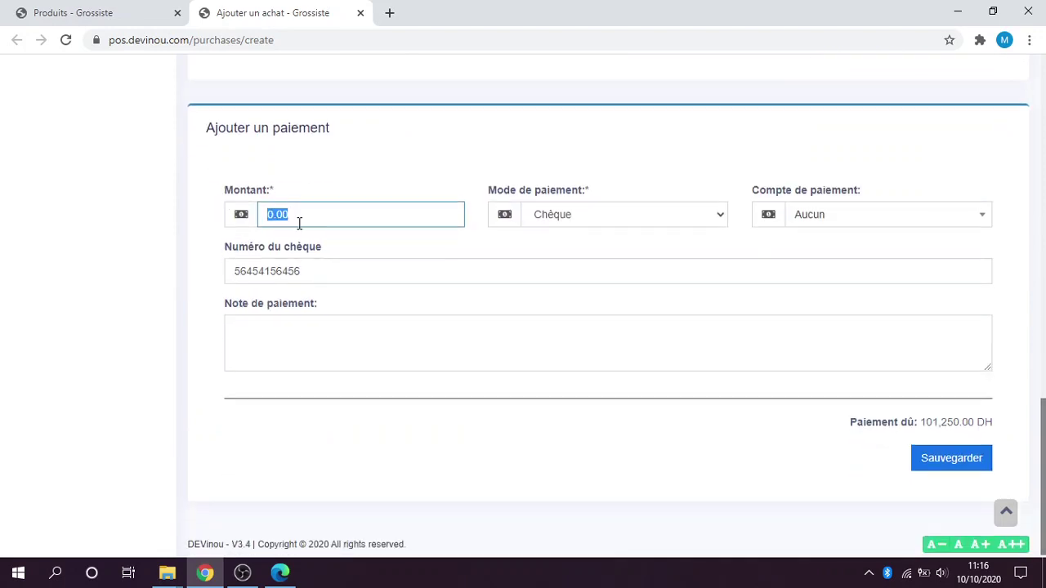
drag(300, 218, 245, 224)
text(20000)
click(180, 324)
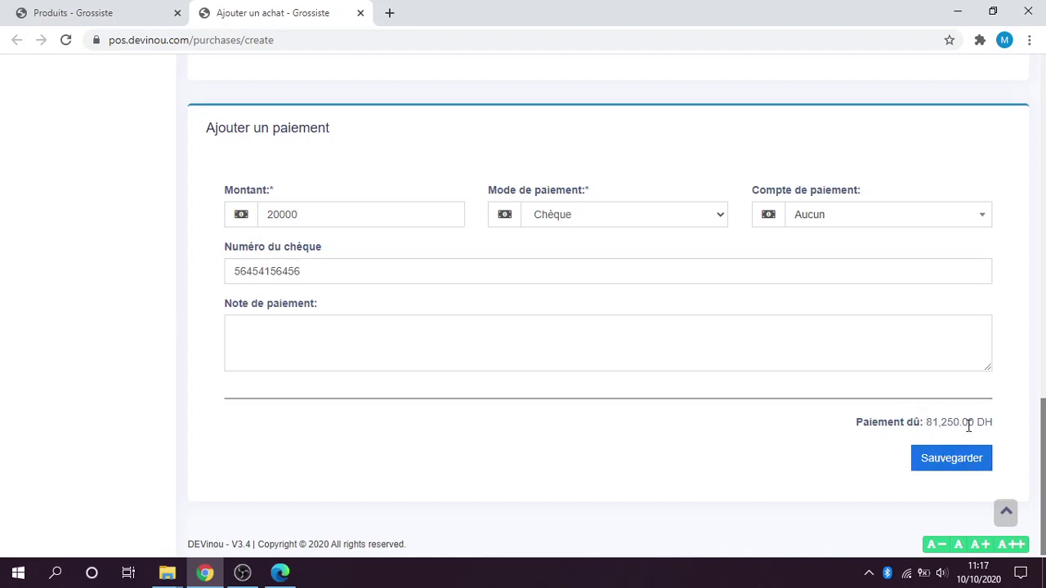
scroll(964, 429, down, 1)
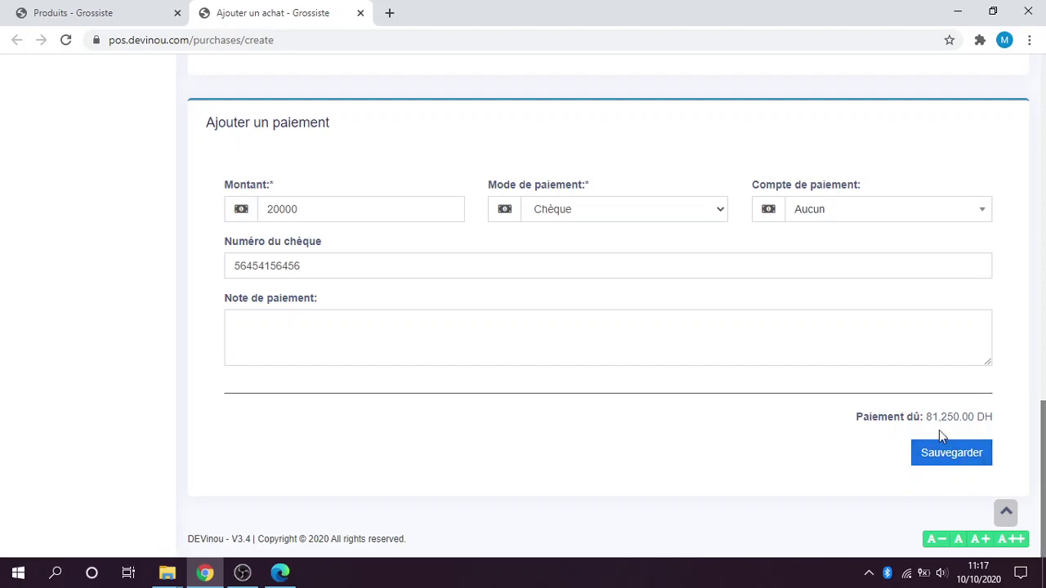
Save purchase PO2020/0006 and check it in the Tous les achats list.
click(961, 465)
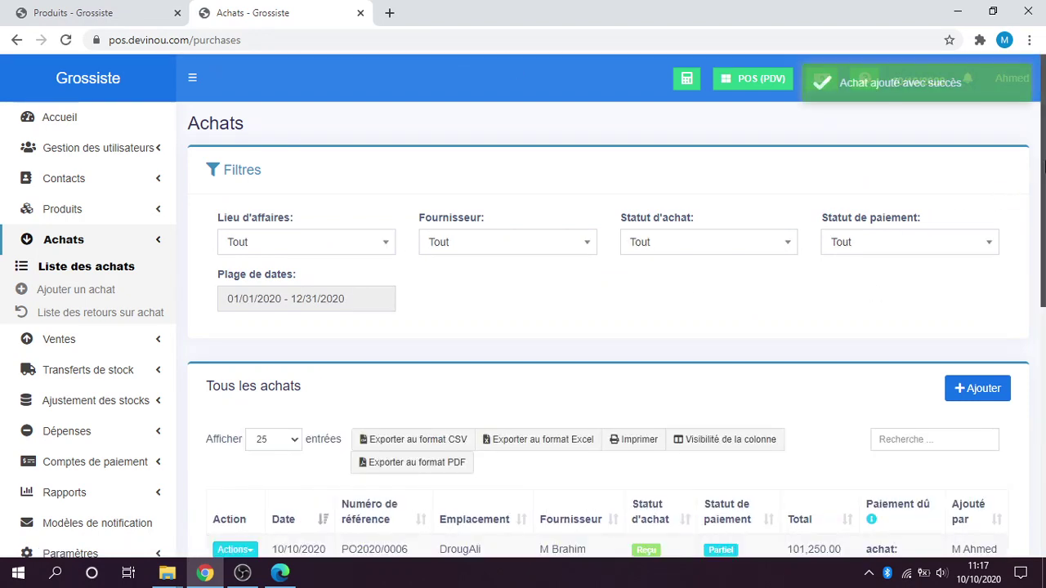
drag(1044, 211, 1045, 347)
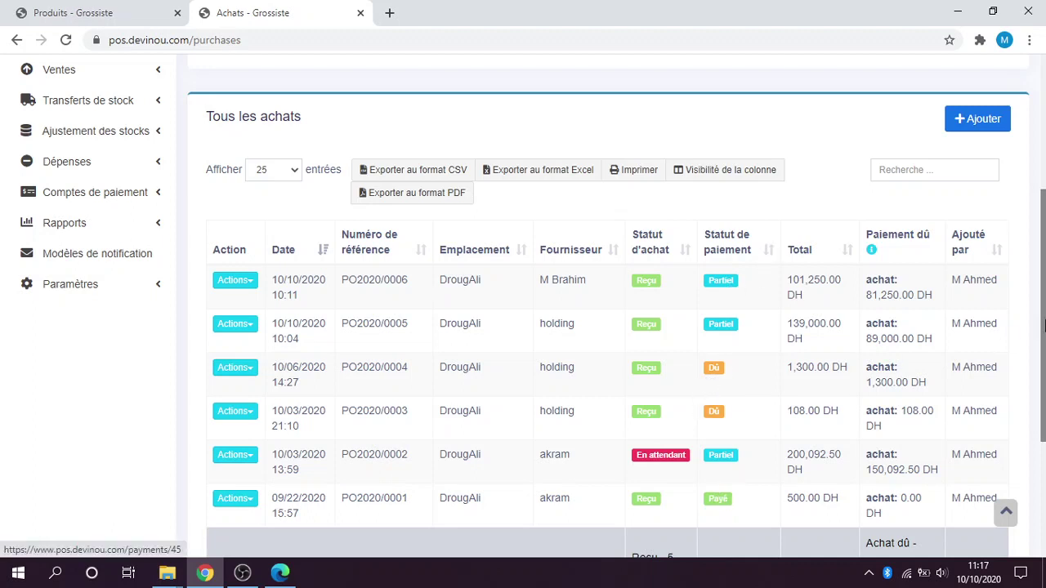
scroll(872, 339, up, 1)
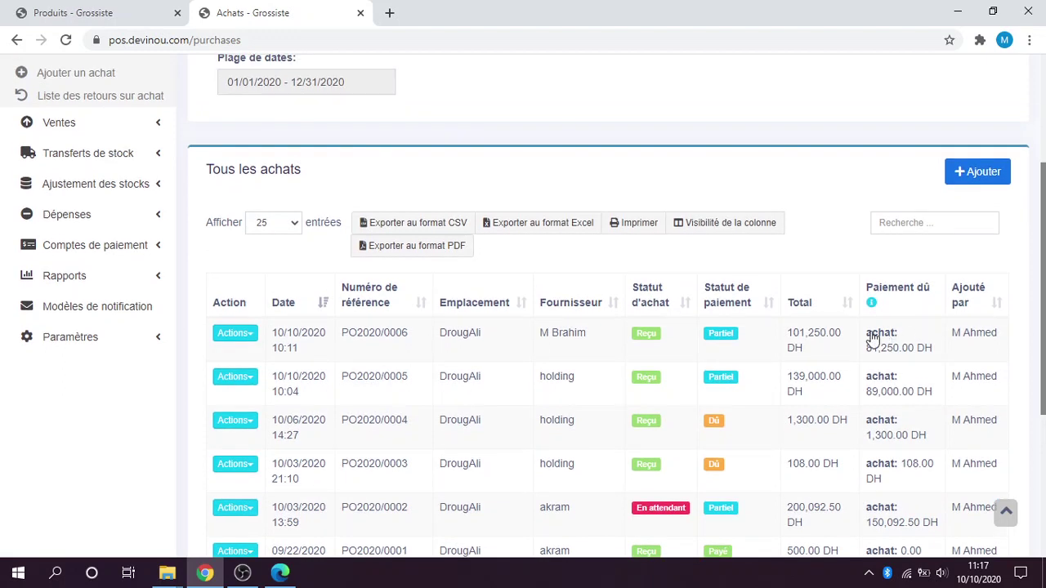
scroll(654, 330, up, 1)
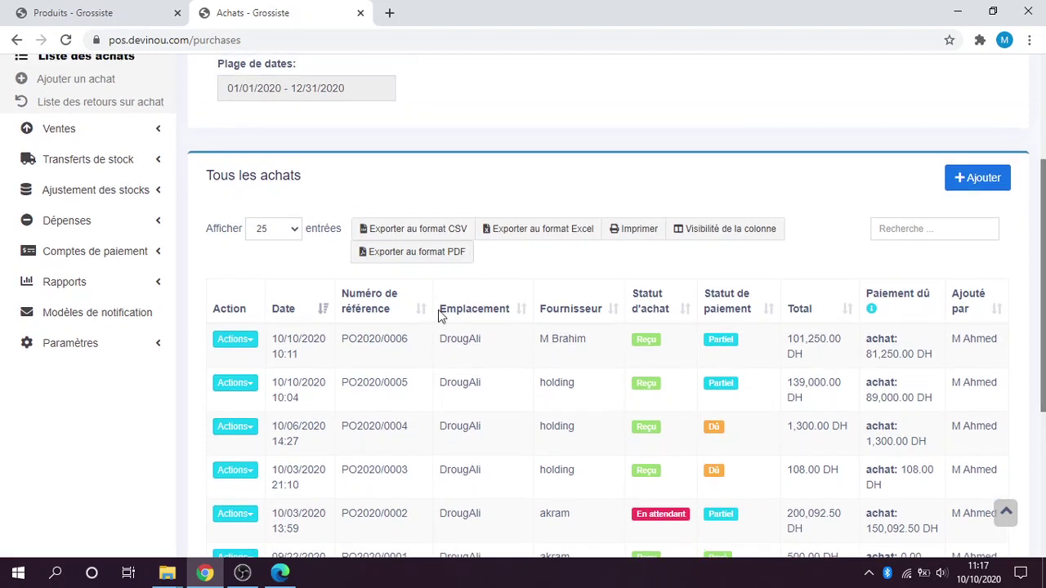
Preview the printout of PO2020/0006 via Actions › Impression, then cancel printing.
click(234, 342)
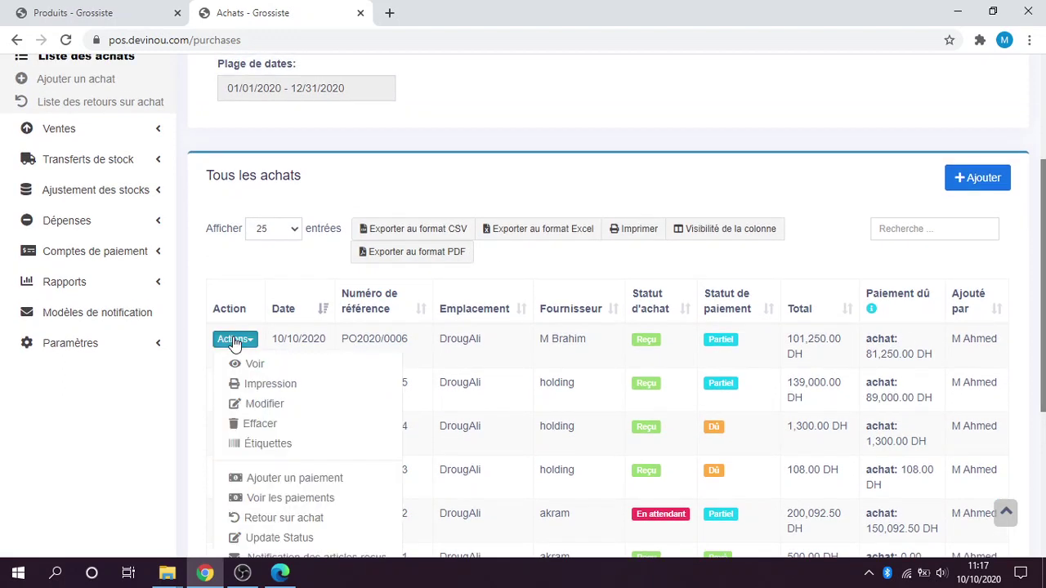
click(258, 390)
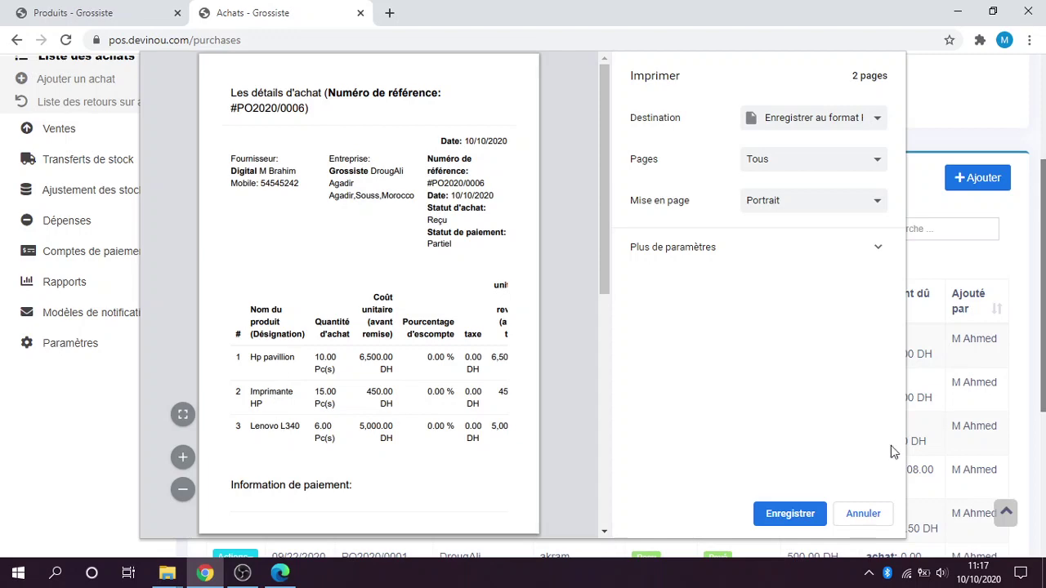
click(871, 520)
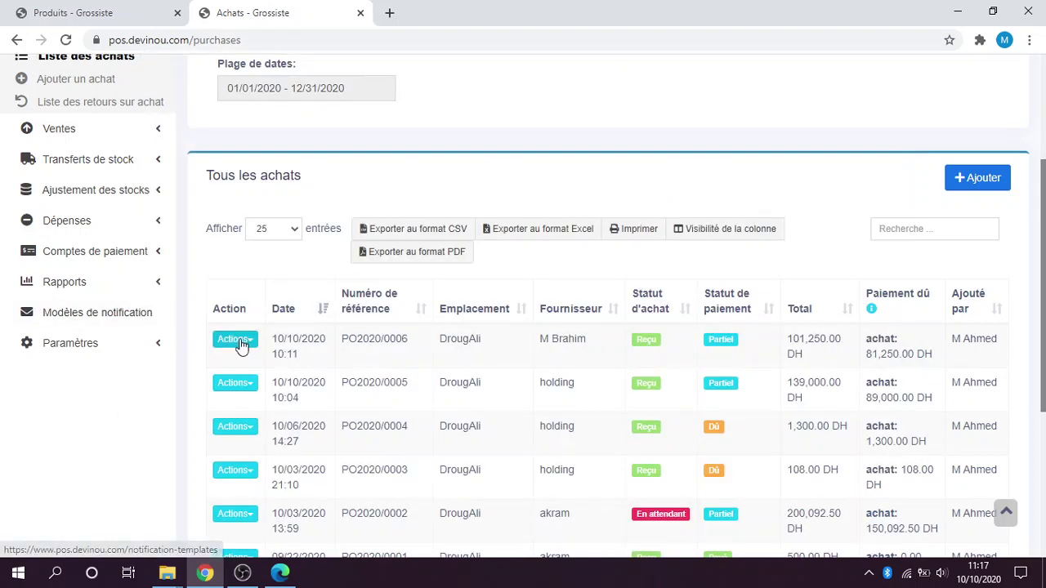
Record a 50000 DH cash payment on PO2020/0006, paid from the account with a 13,200.00 balance.
click(237, 340)
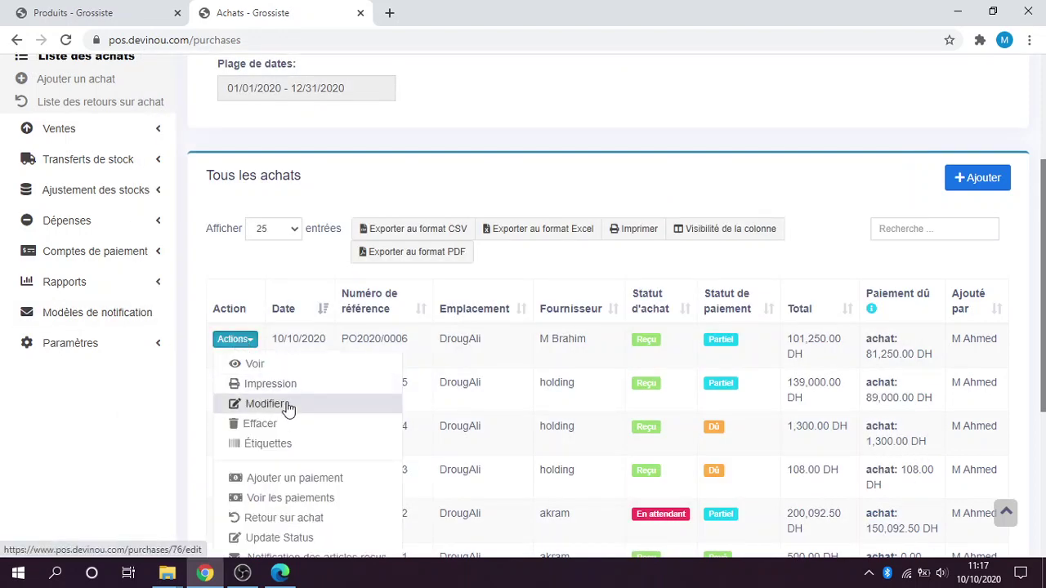
scroll(276, 490, down, 1)
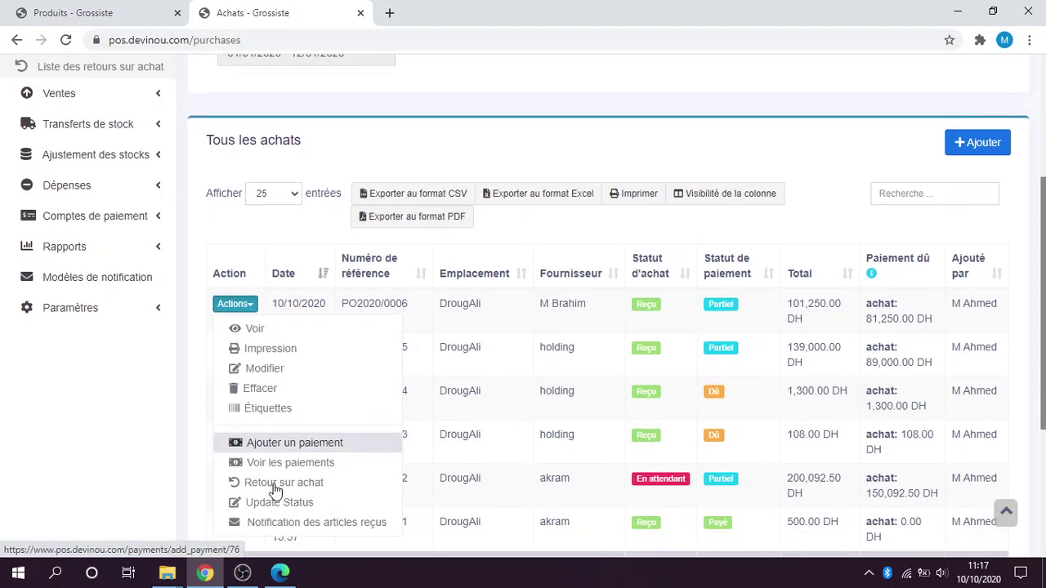
scroll(275, 490, down, 1)
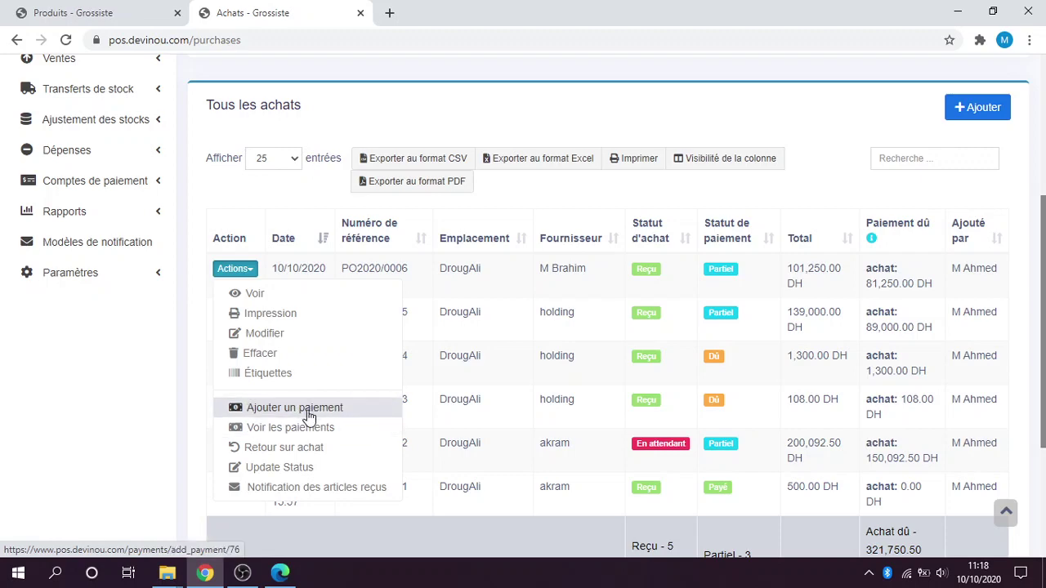
click(303, 406)
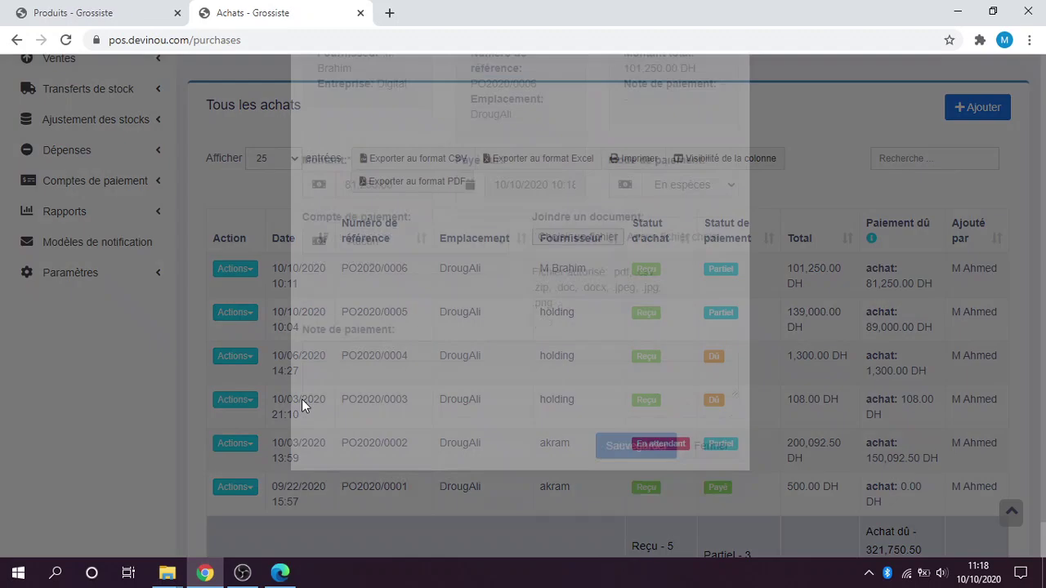
scroll(443, 368, down, 1)
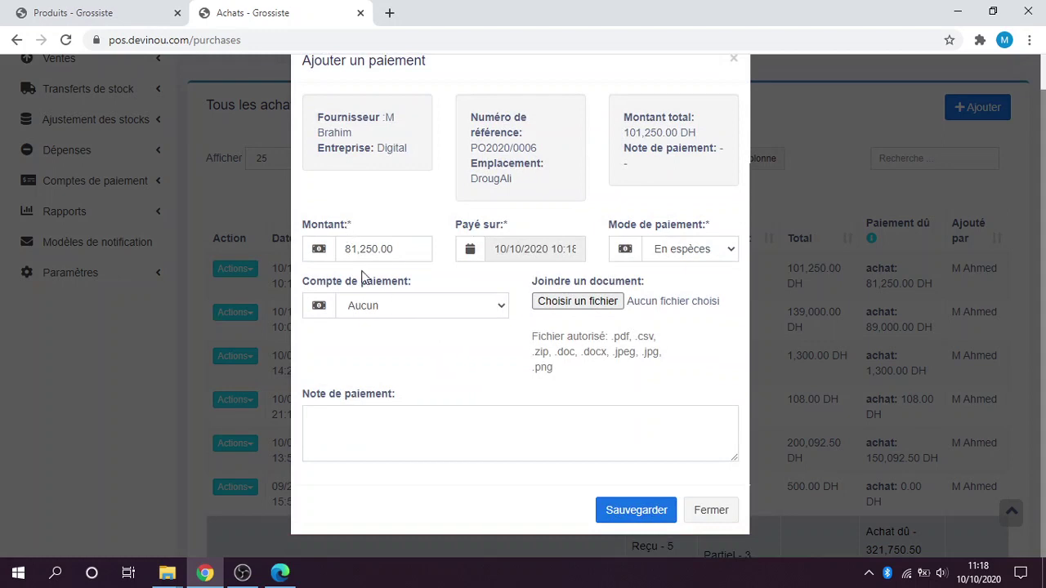
drag(398, 248, 341, 248)
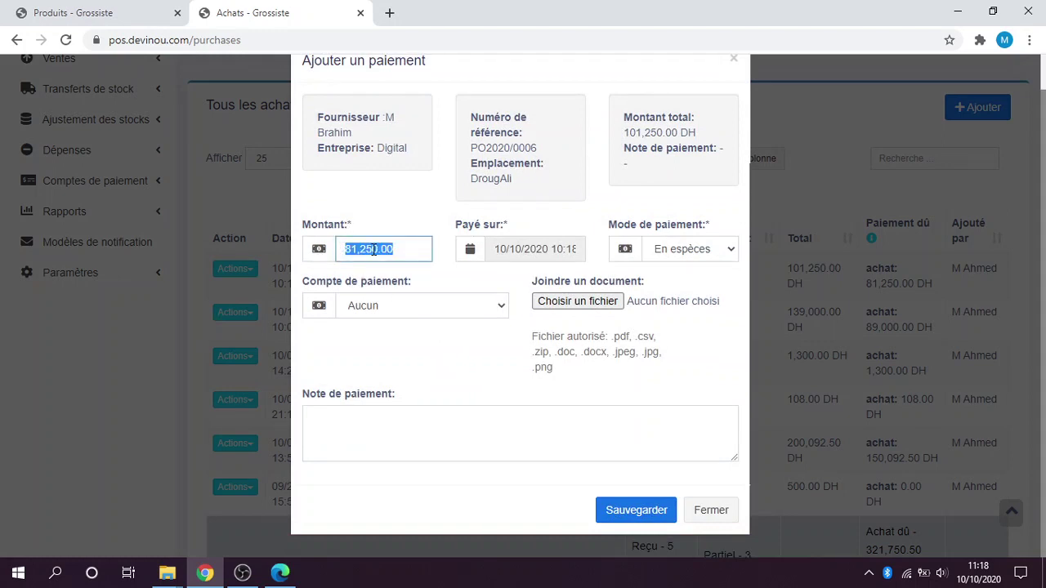
text(50000)
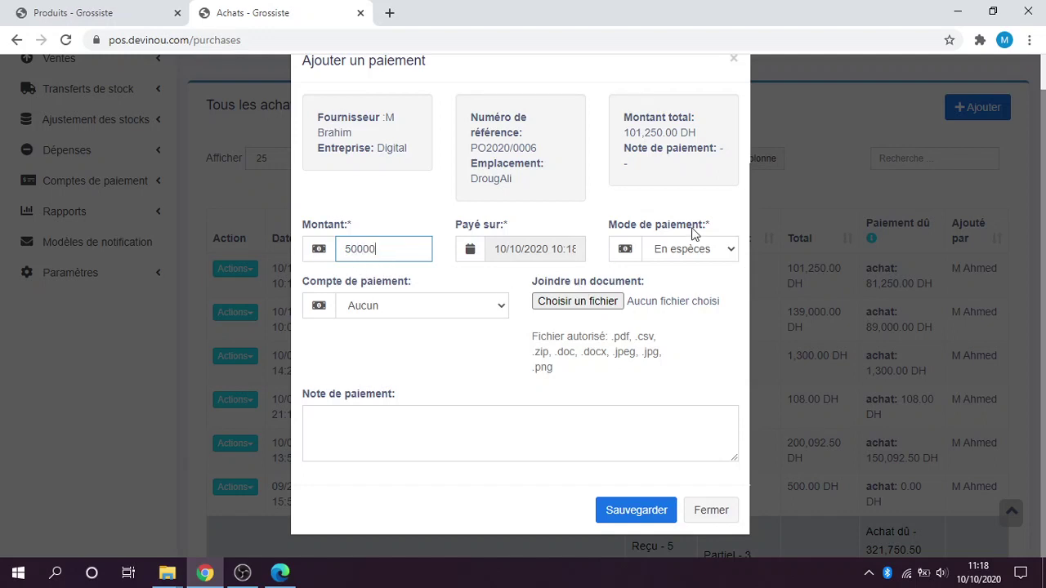
click(667, 255)
click(666, 256)
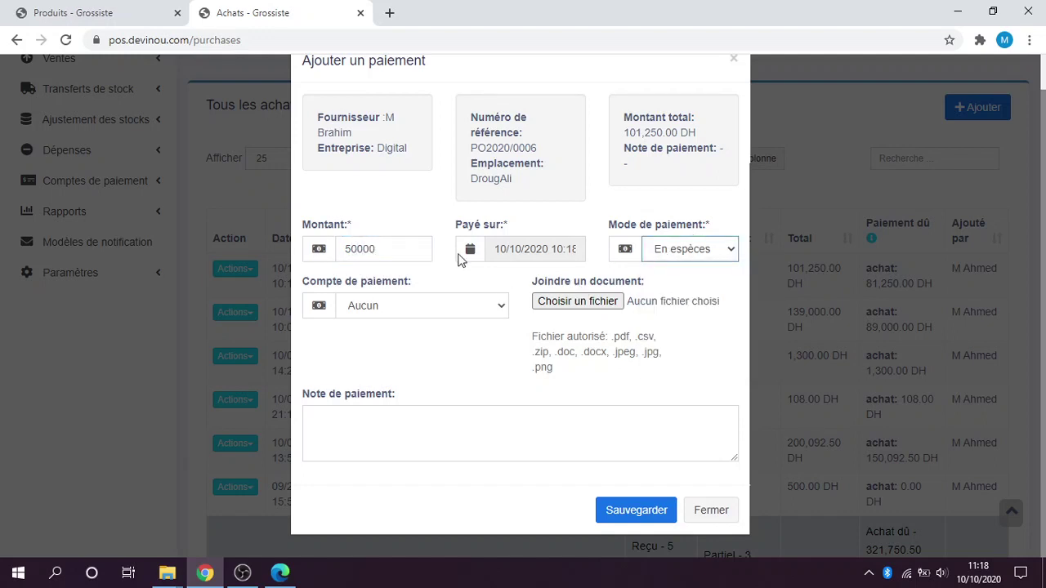
click(434, 305)
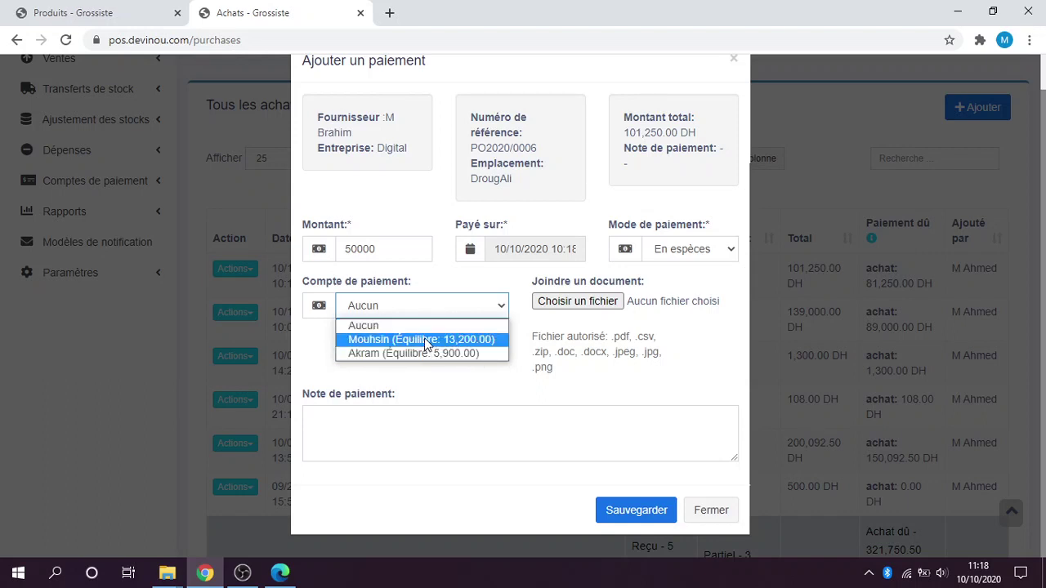
click(424, 338)
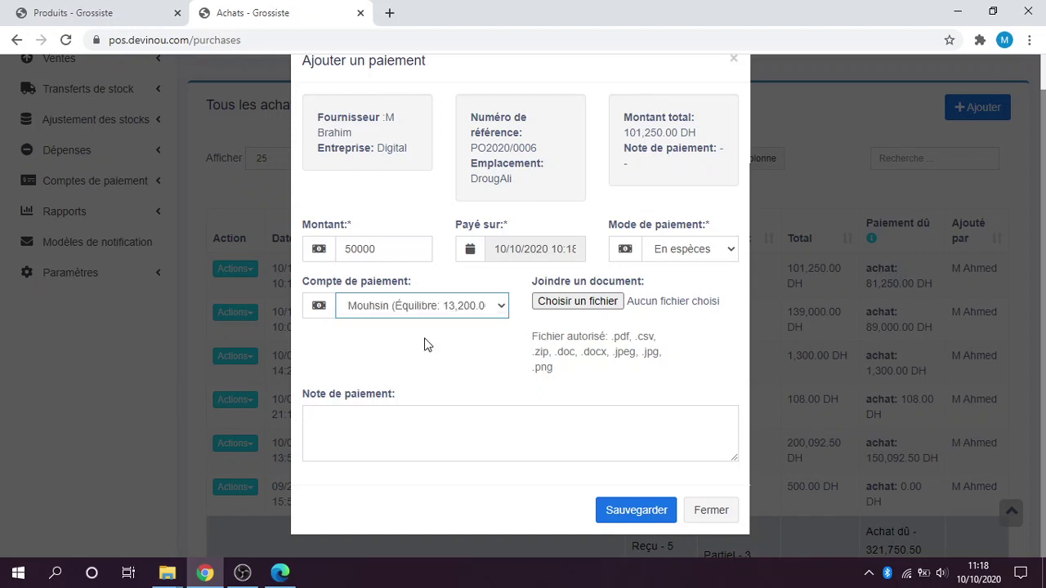
click(636, 511)
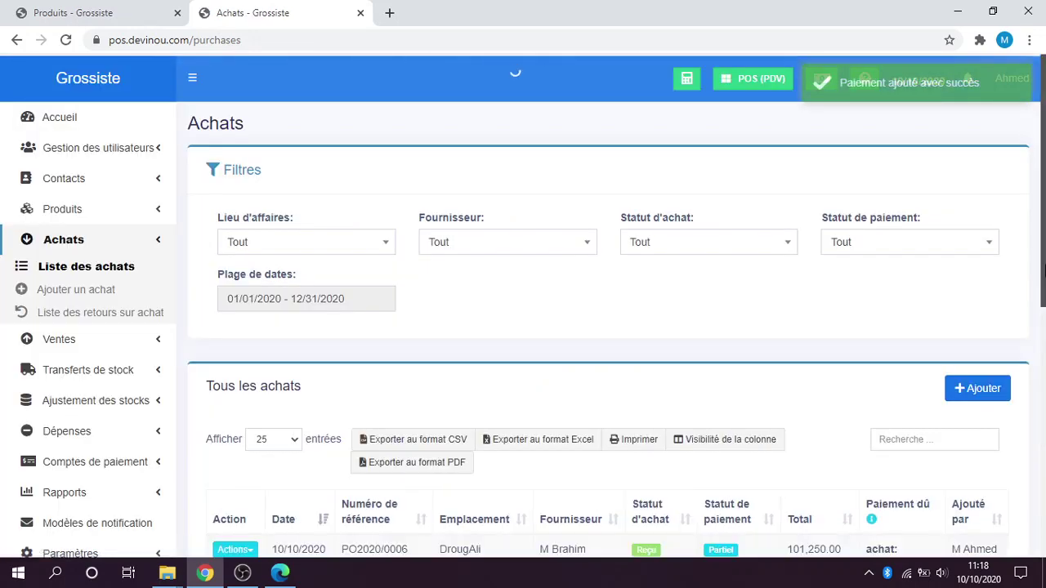
Check PO2020/0006's payments, the 20,000 DH cheque and the 50,000 DH cash payment, then close the view.
scroll(898, 395, down, 3)
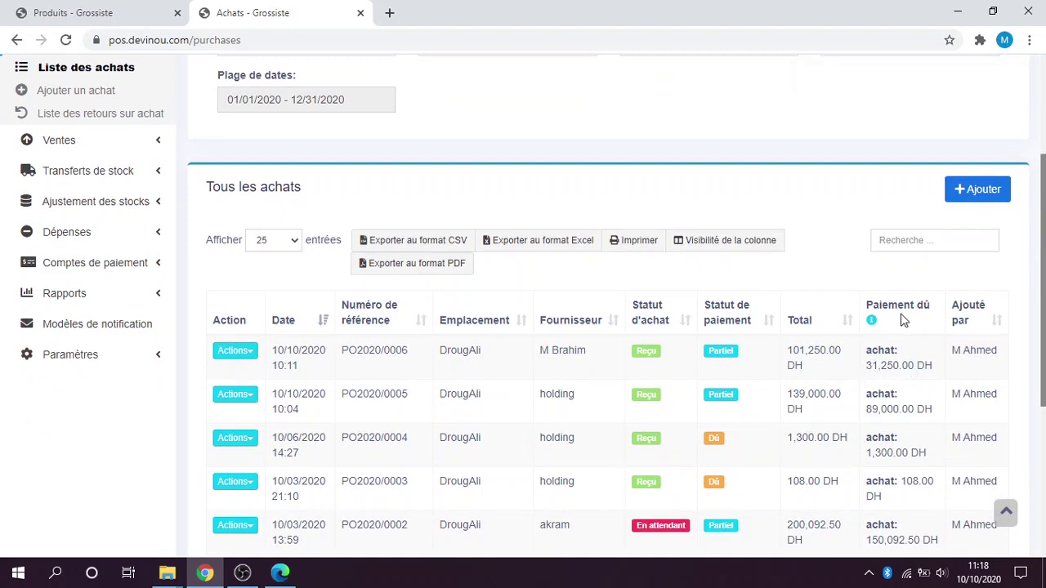
scroll(478, 509, down, 1)
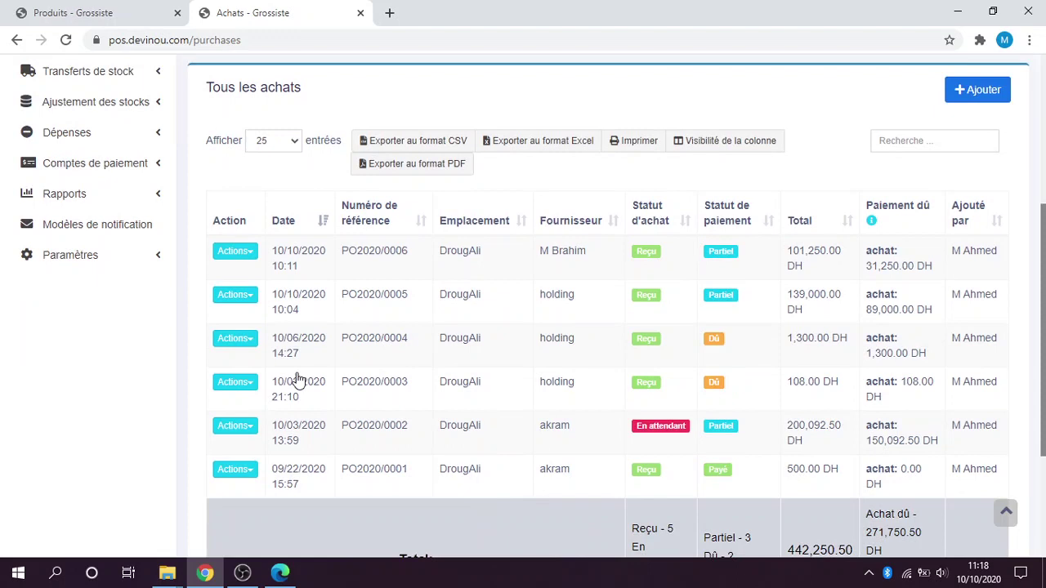
click(237, 256)
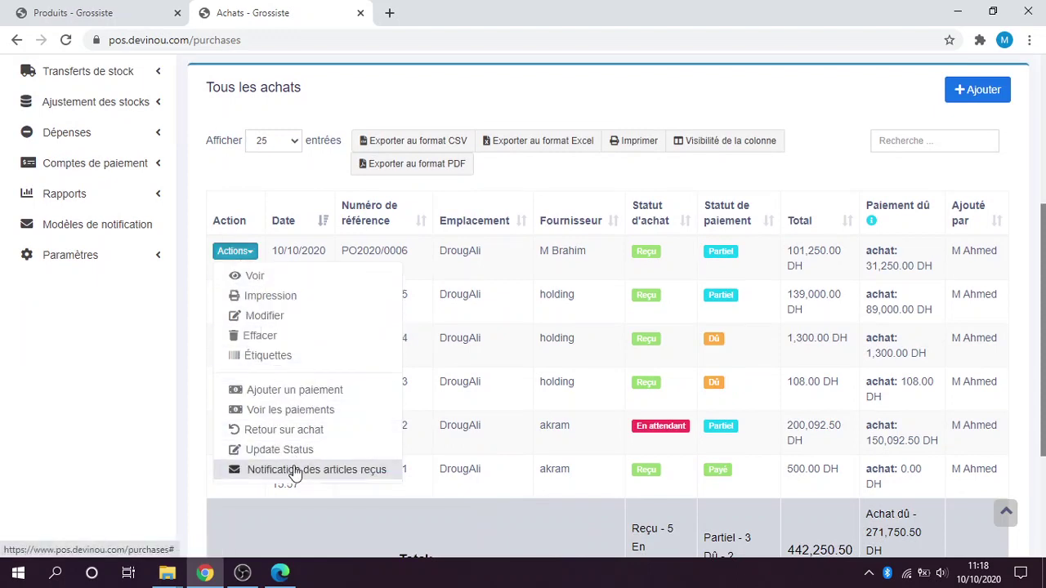
right_click(300, 411)
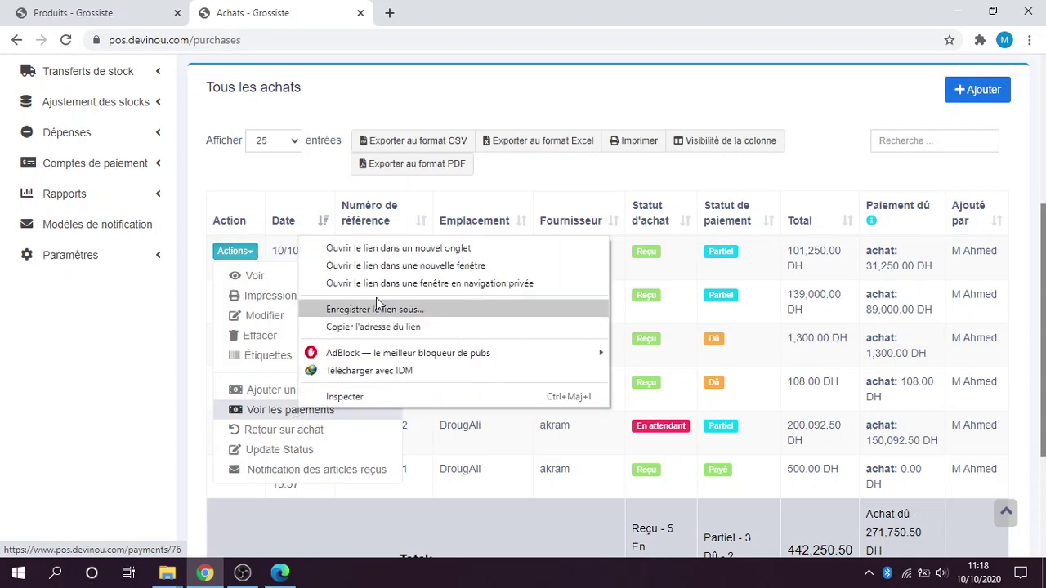
click(355, 253)
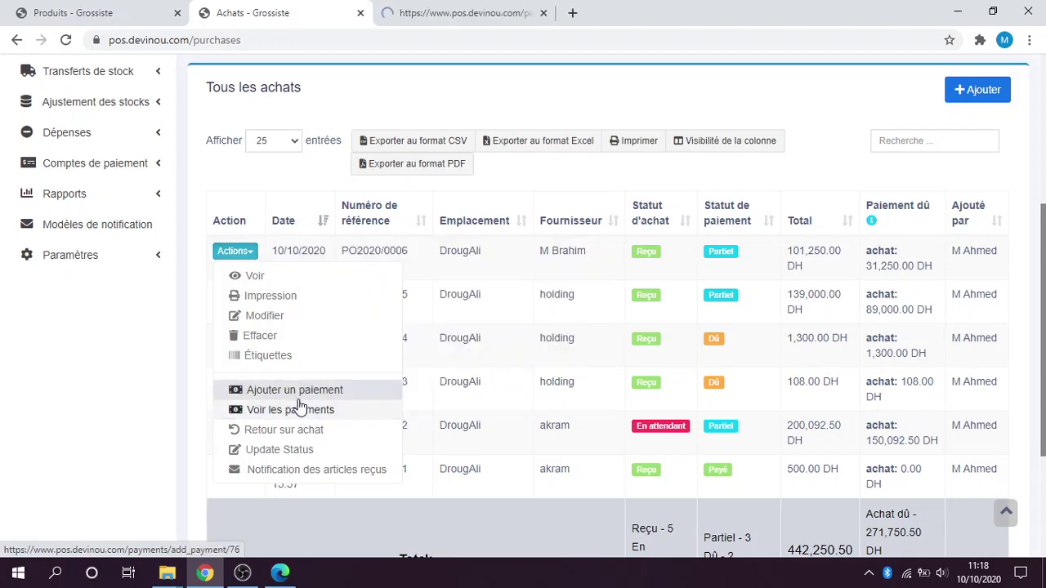
click(296, 415)
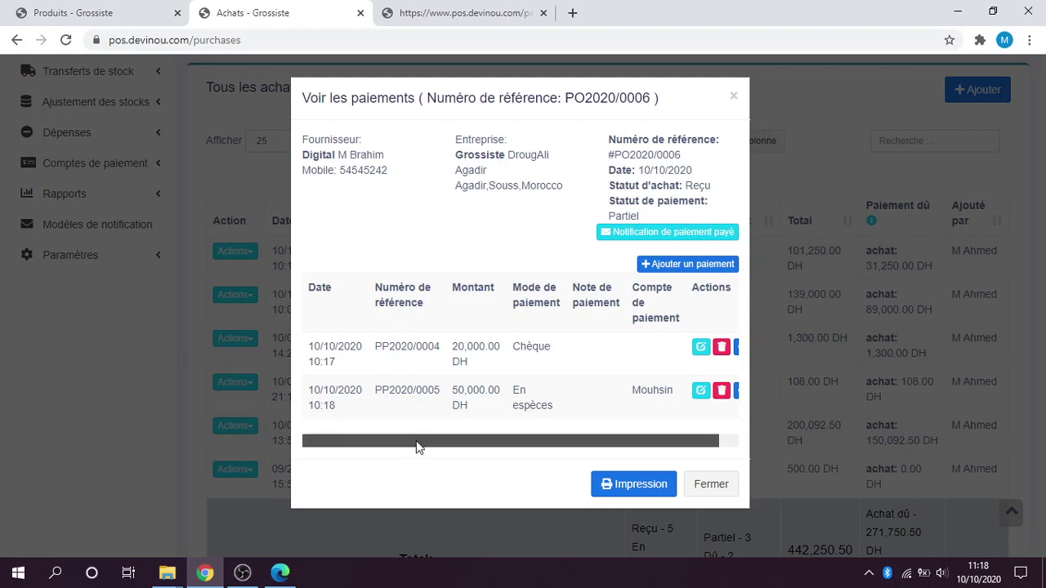
drag(418, 446, 400, 434)
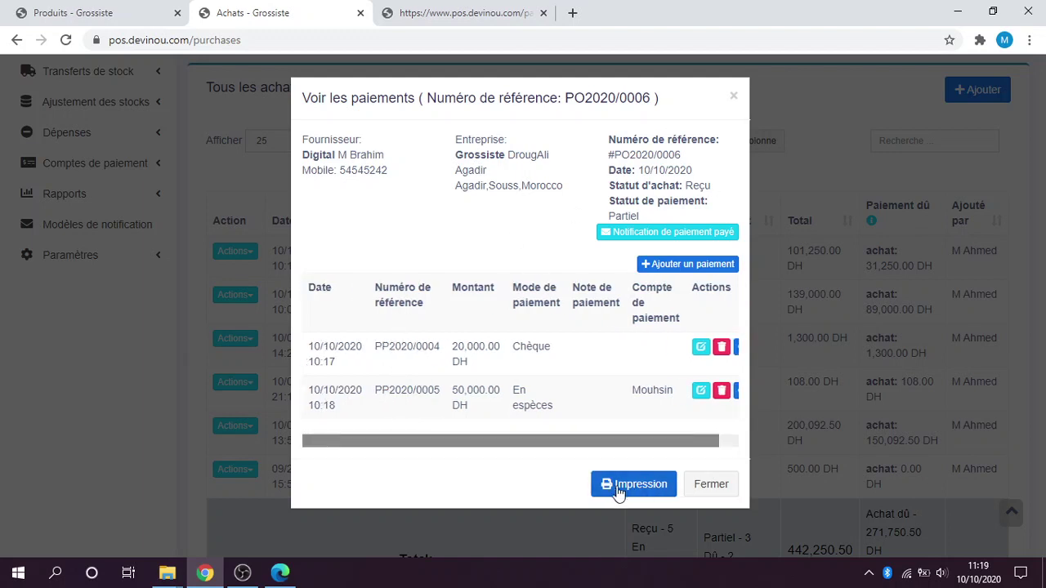
click(708, 486)
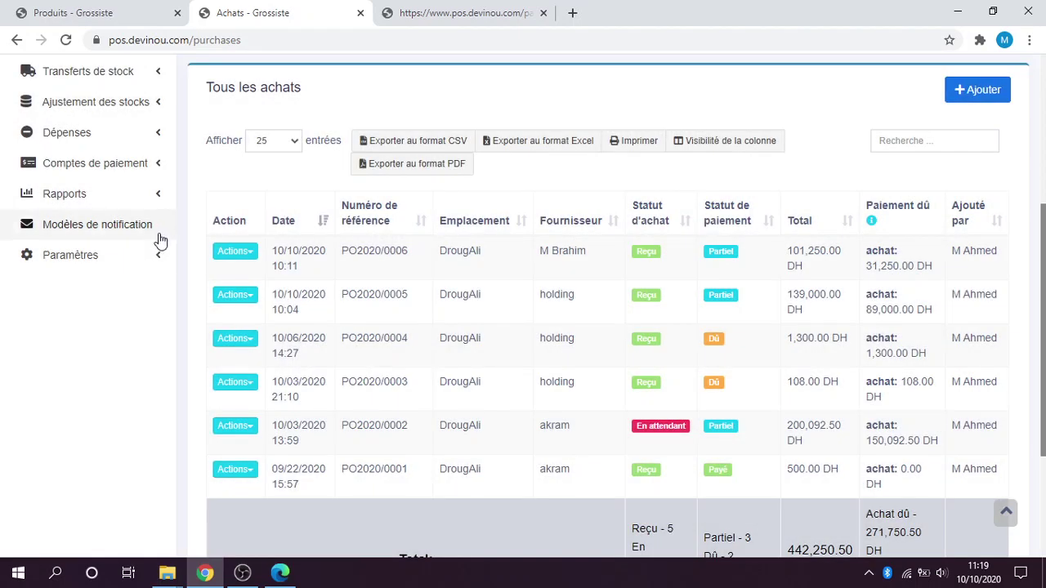
Start a purchase return (Retour sur achat) for PO2020/0006.
click(233, 252)
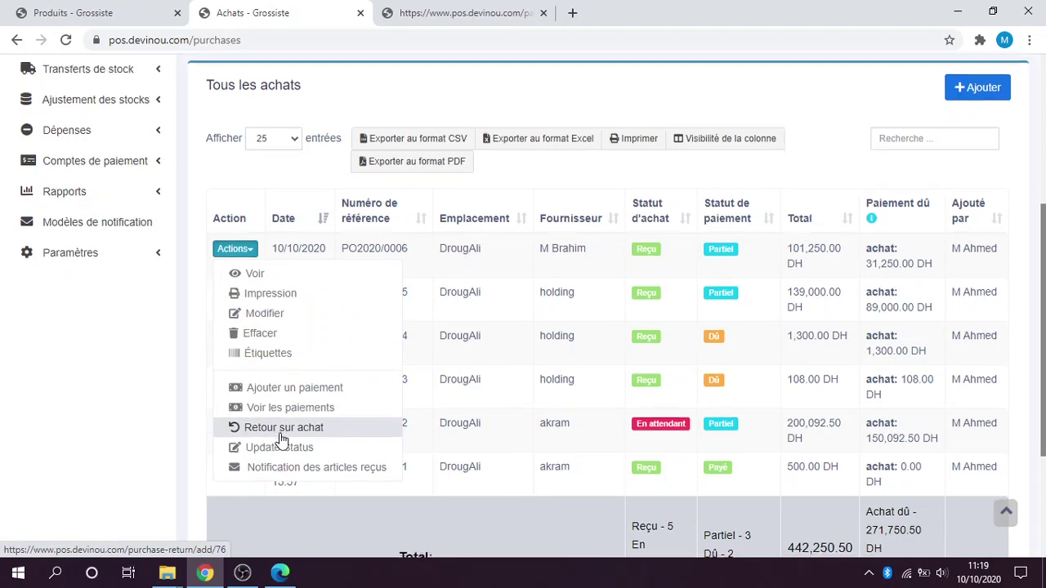
scroll(282, 437, down, 1)
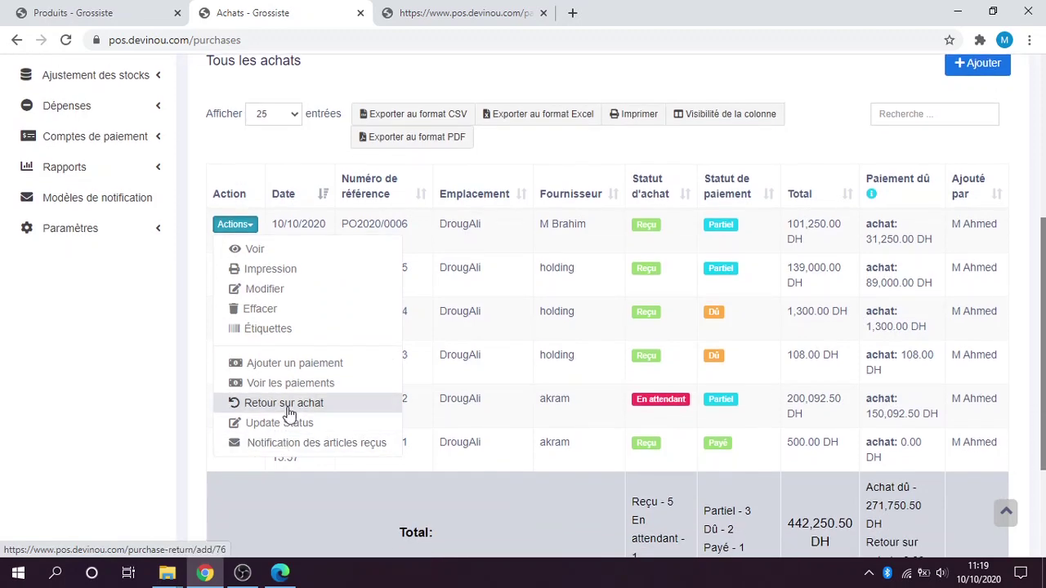
click(284, 404)
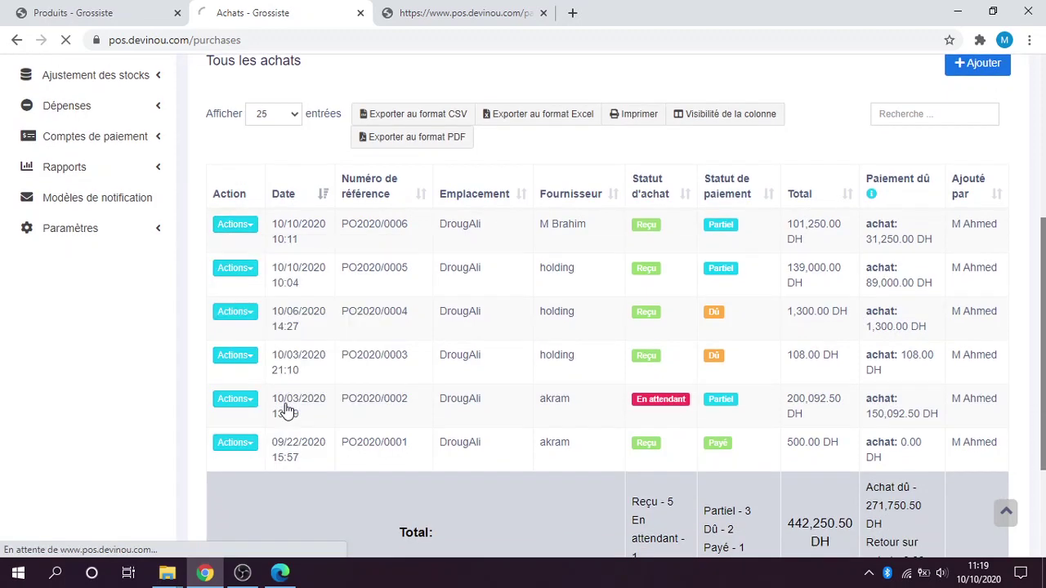
scroll(610, 358, down, 3)
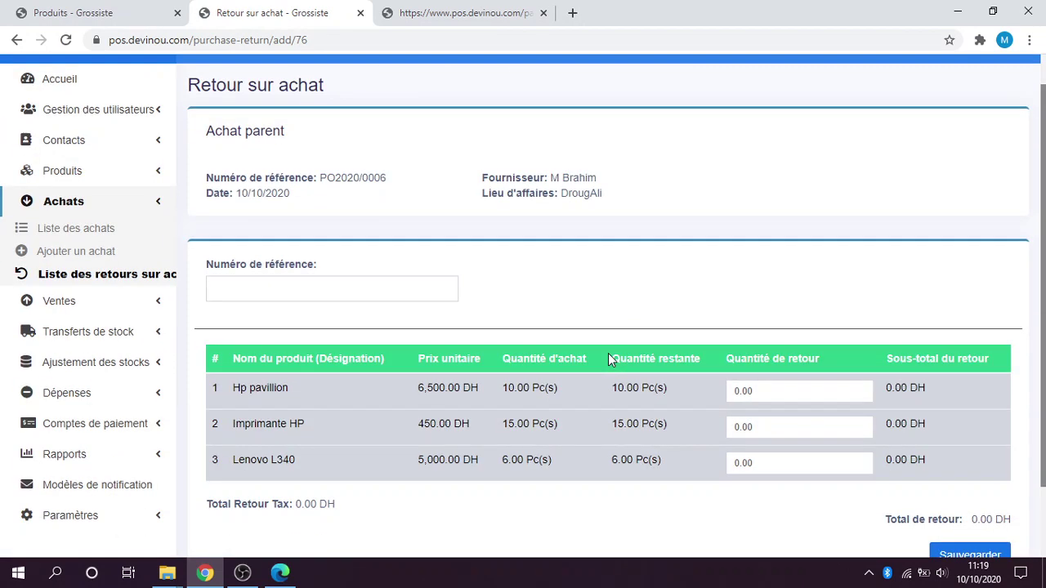
scroll(607, 355, down, 3)
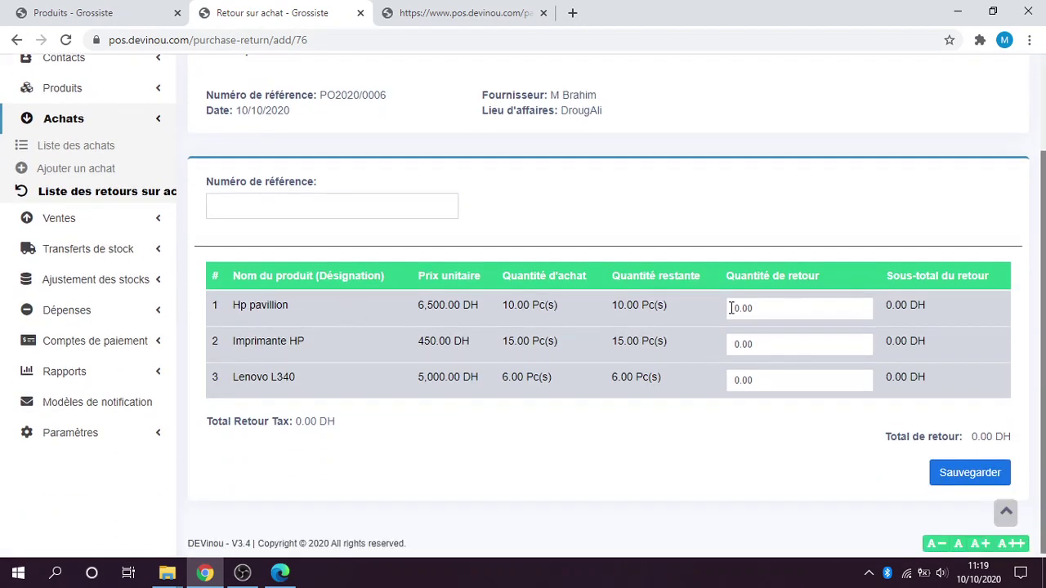
Set Hp pavillion's return quantity to 4, giving a 26,000 DH total, and save the return.
click(771, 314)
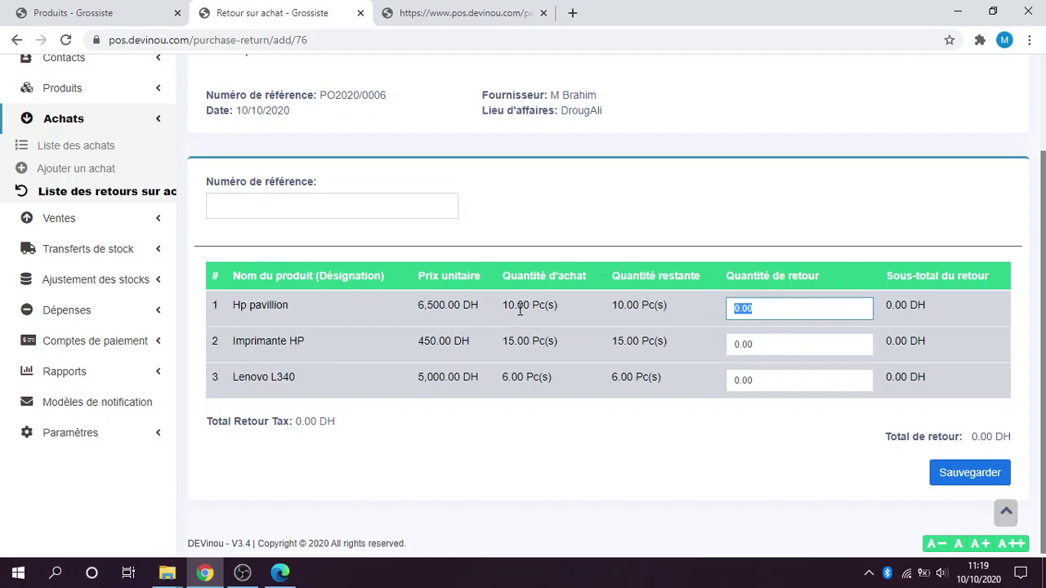
drag(503, 307, 512, 307)
click(781, 308)
click(729, 467)
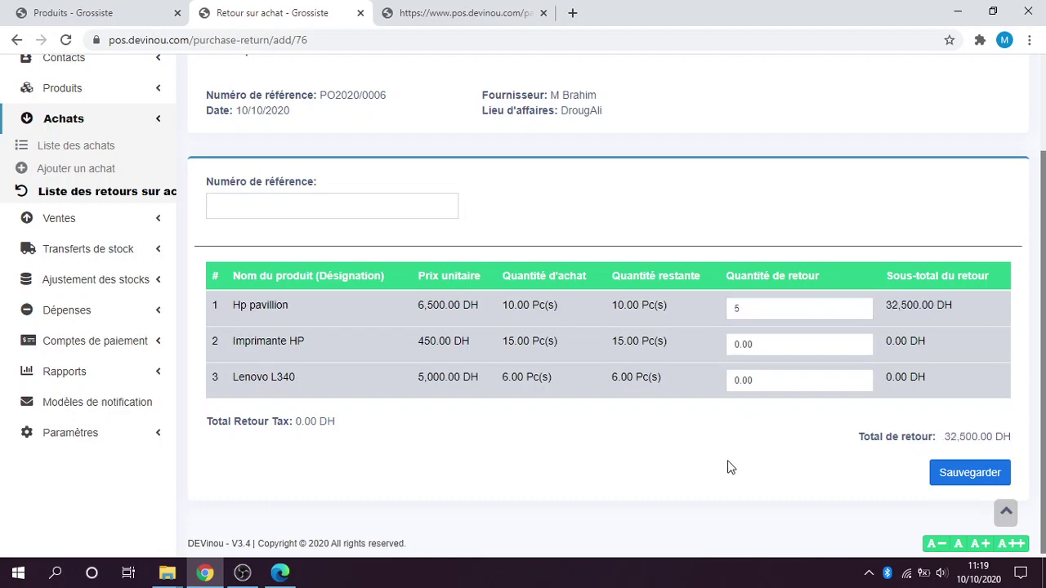
scroll(798, 454, down, 1)
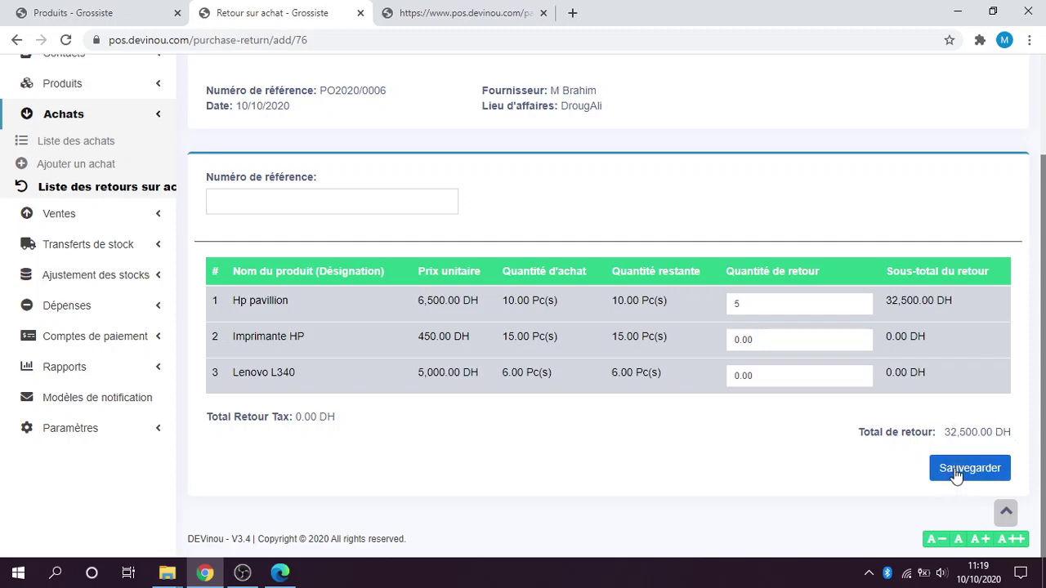
double_click(807, 305)
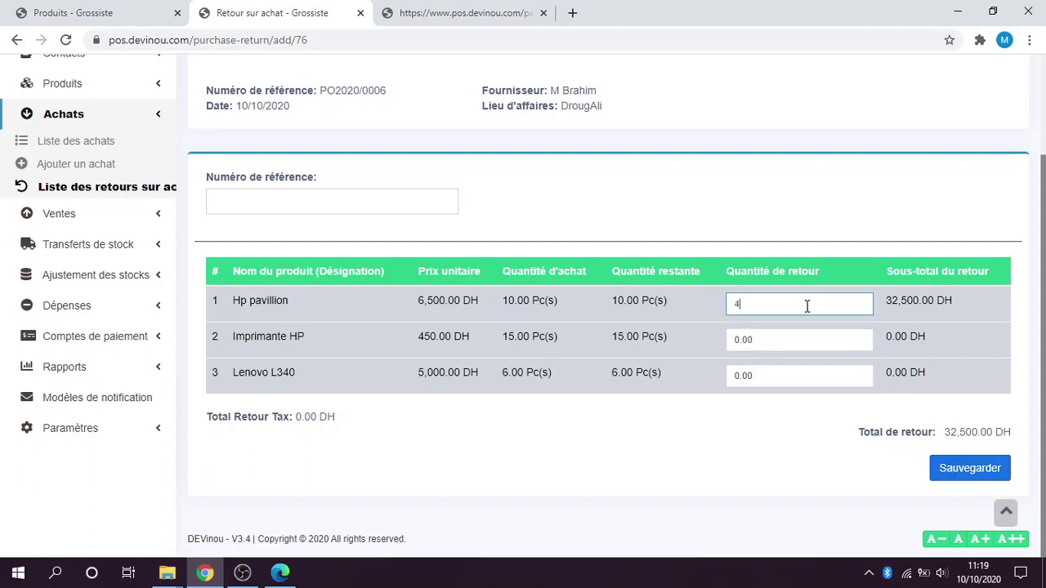
click(814, 414)
click(965, 472)
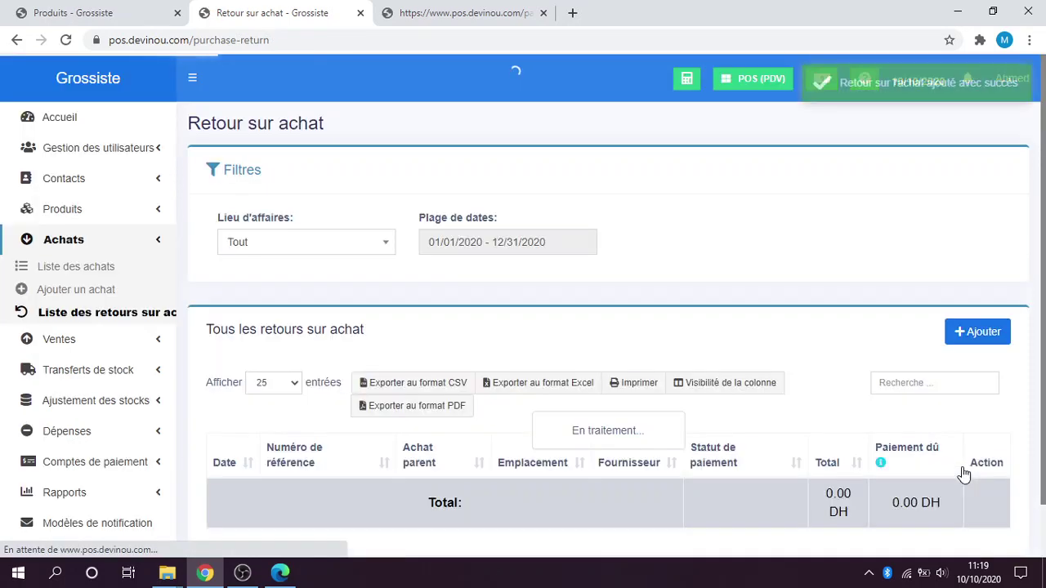
Check the 26,000 DH return in the returns list and open PO2020/0006's purchase details.
scroll(787, 464, down, 2)
scroll(316, 268, up, 2)
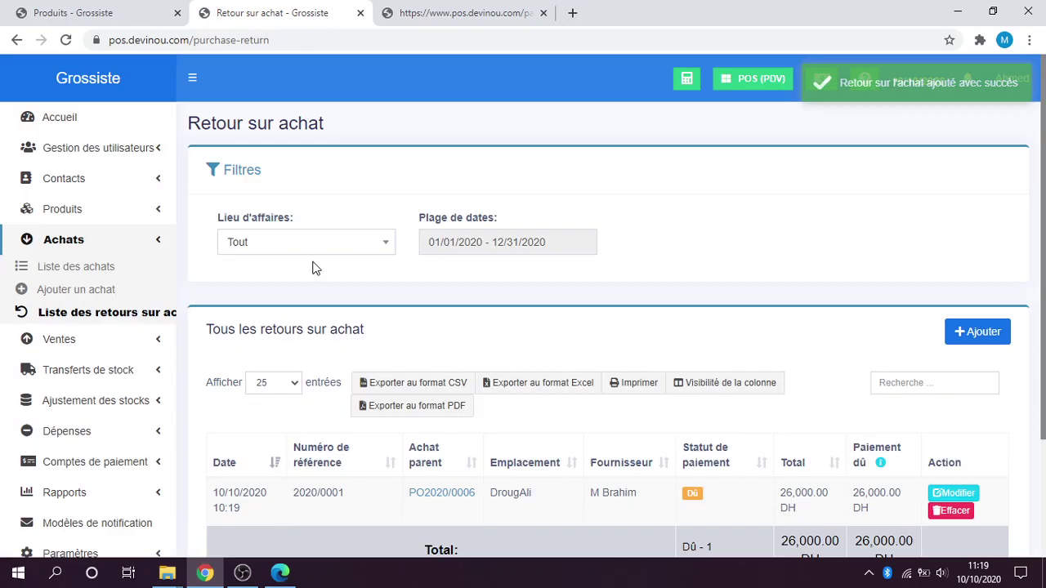
scroll(367, 552, down, 2)
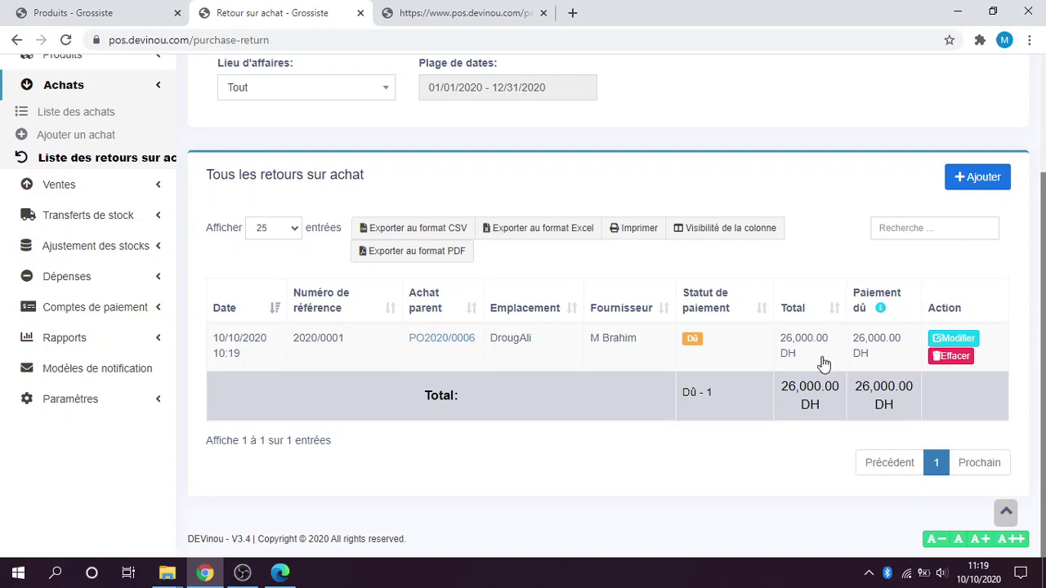
click(445, 342)
scroll(444, 347, down, 3)
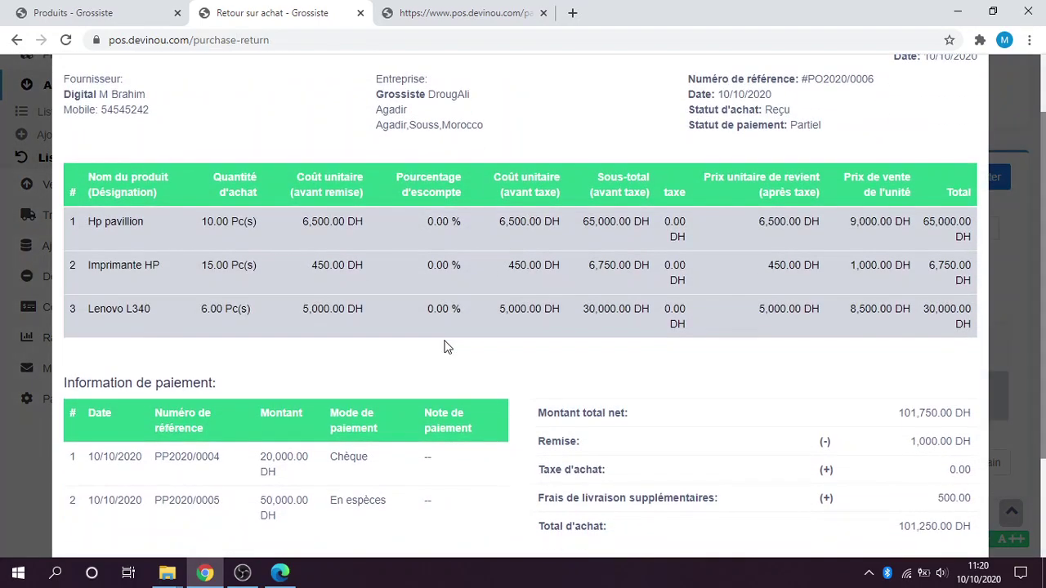
scroll(444, 347, up, 5)
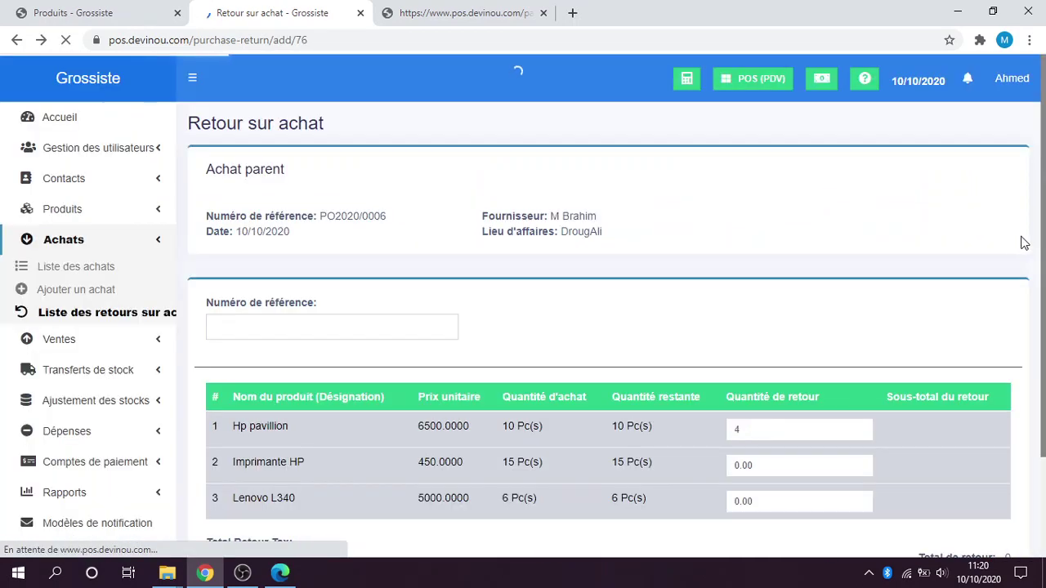
scroll(905, 278, down, 2)
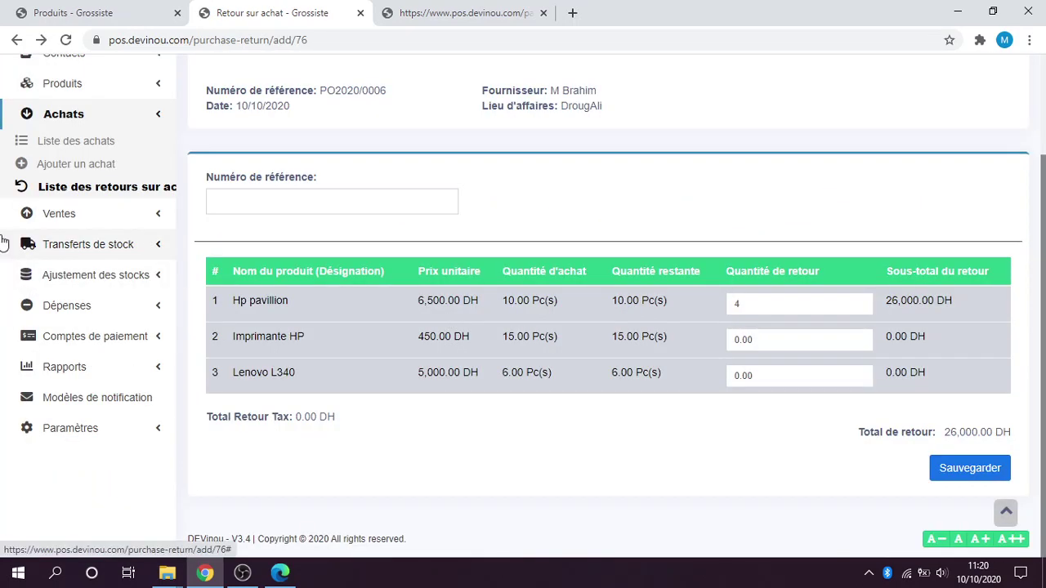
Open the purchases list and check PO2020/0006's 31,250.00 DH due and 26,000.00 DH return.
click(87, 152)
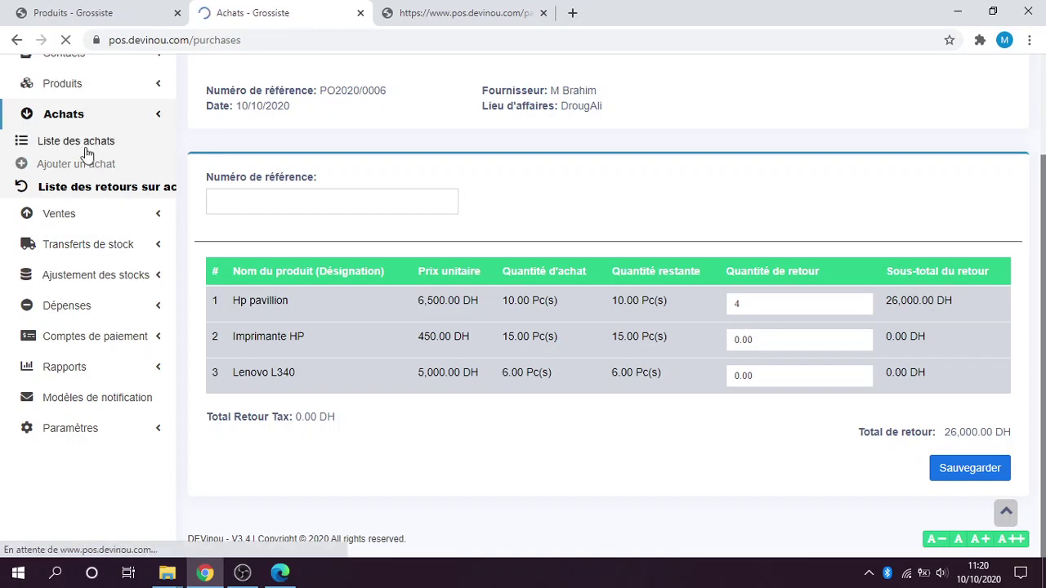
scroll(403, 331, down, 2)
scroll(403, 331, down, 3)
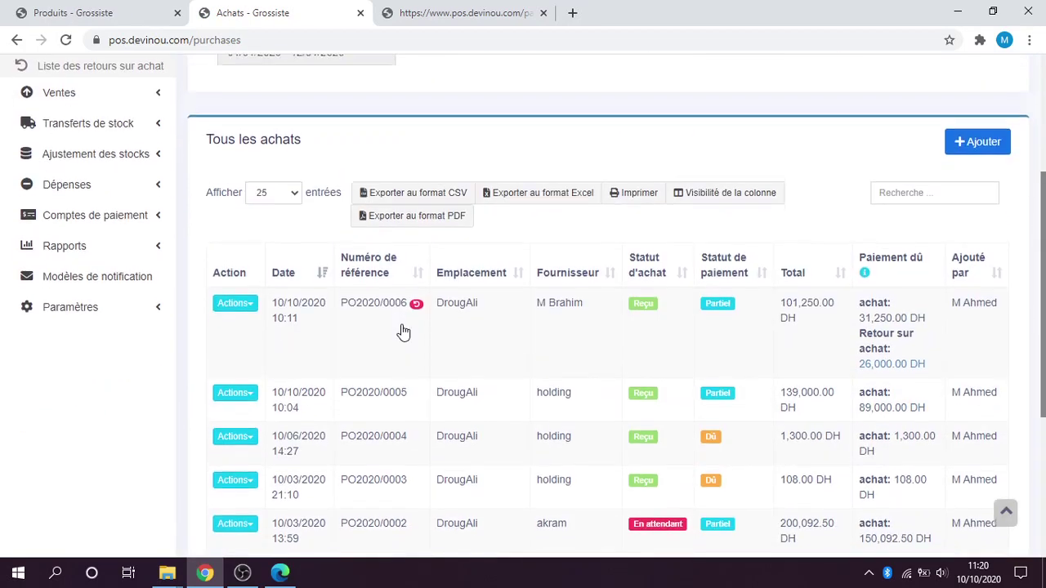
scroll(403, 331, down, 2)
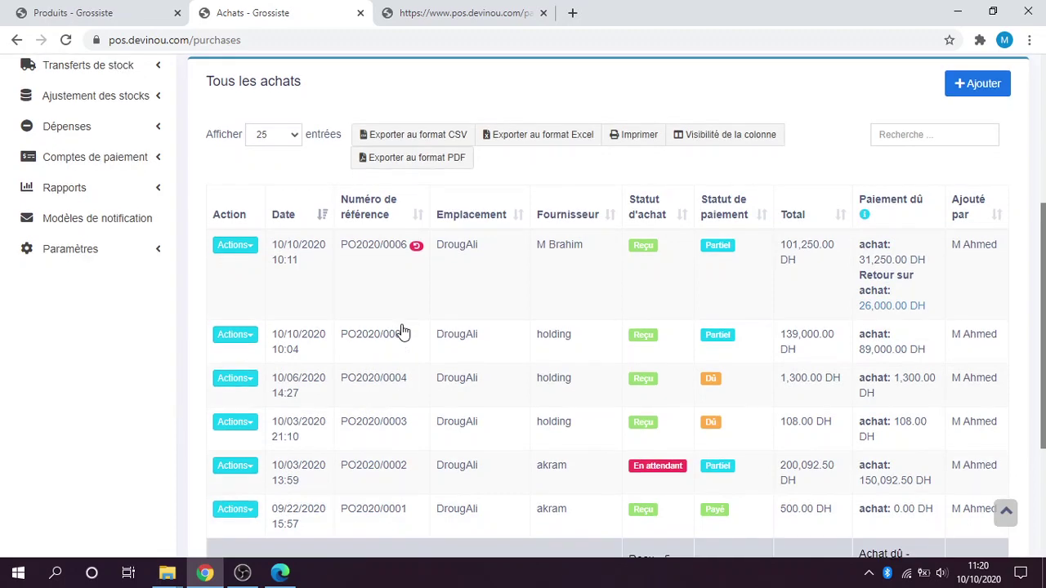
scroll(904, 269, up, 1)
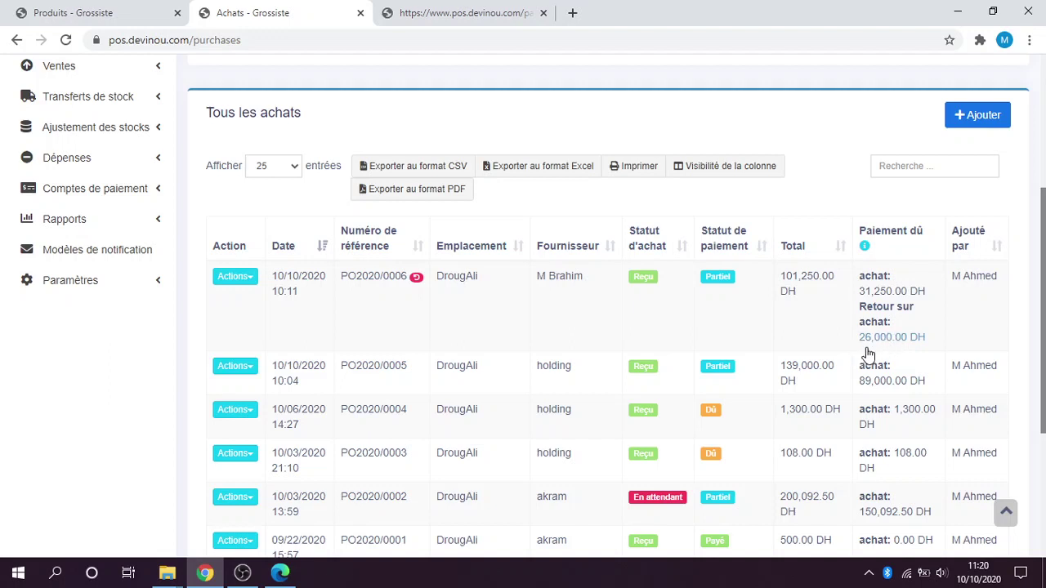
scroll(872, 347, down, 1)
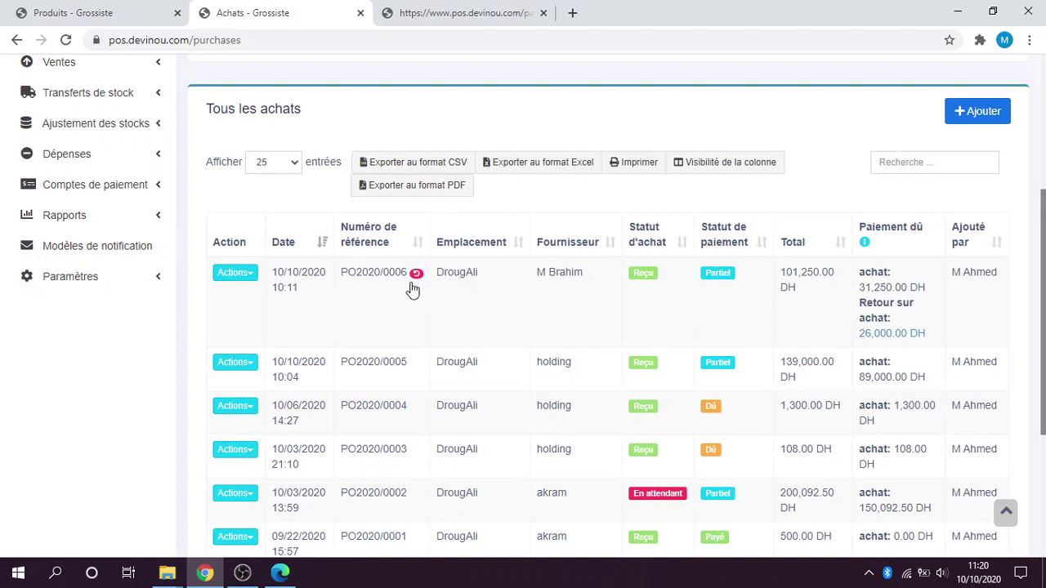
Open and dismiss PO2020/0006's Actions menu, then switch away from the browser.
click(244, 273)
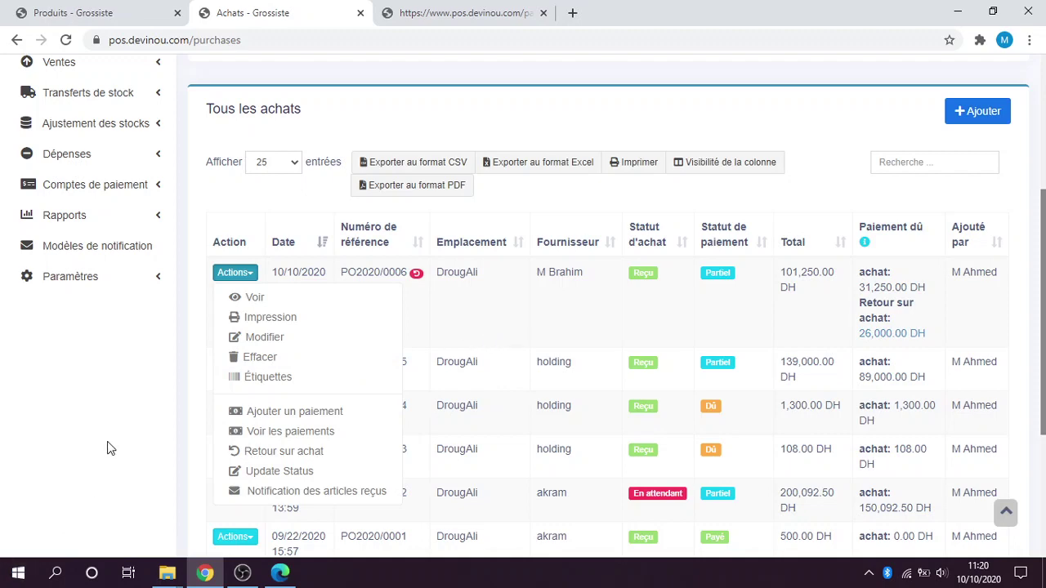
click(122, 418)
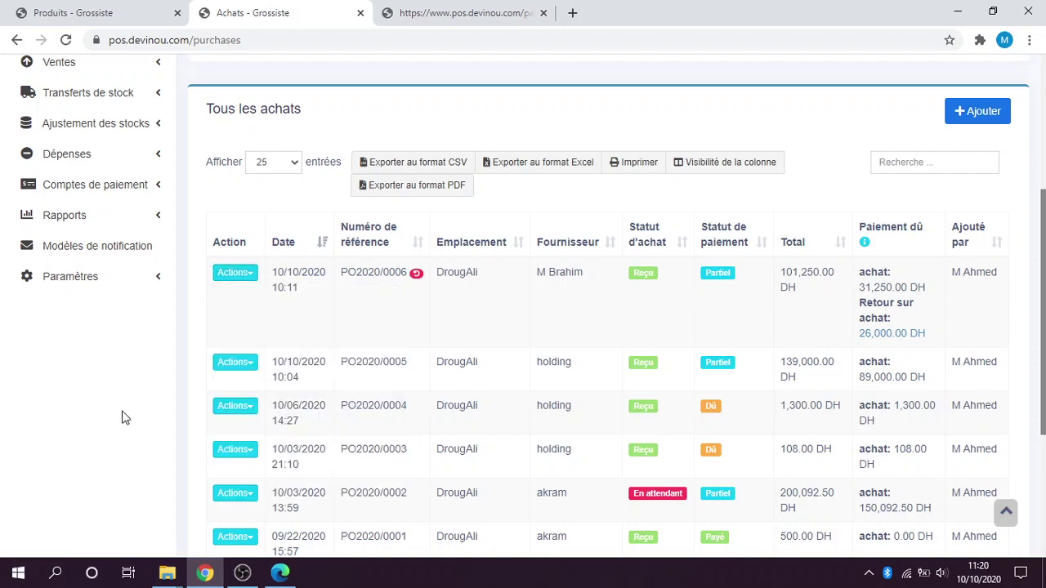
scroll(315, 466, down, 2)
scroll(315, 466, up, 6)
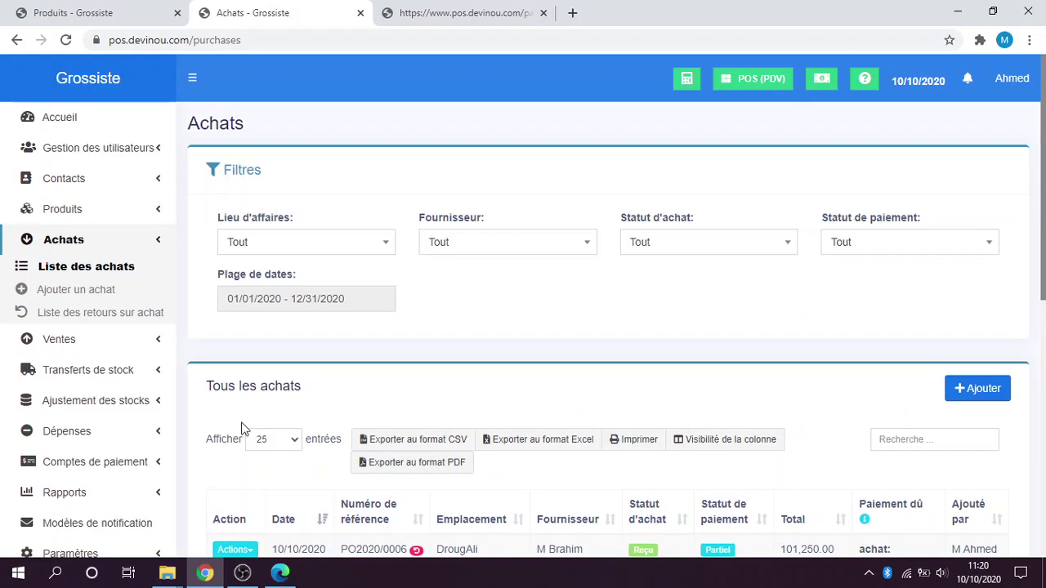
scroll(159, 269, down, 1)
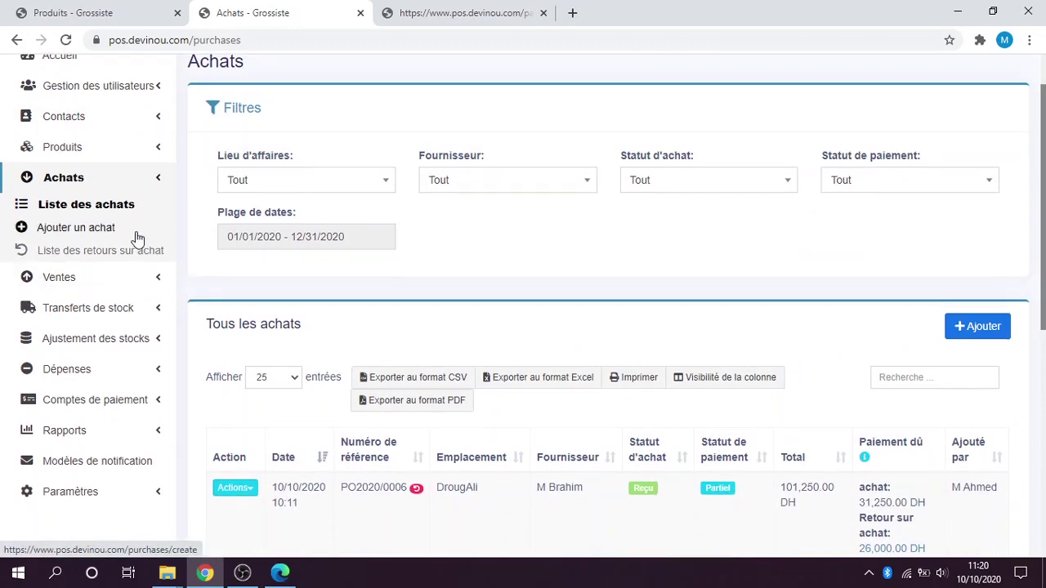
scroll(135, 233, up, 1)
click(241, 573)
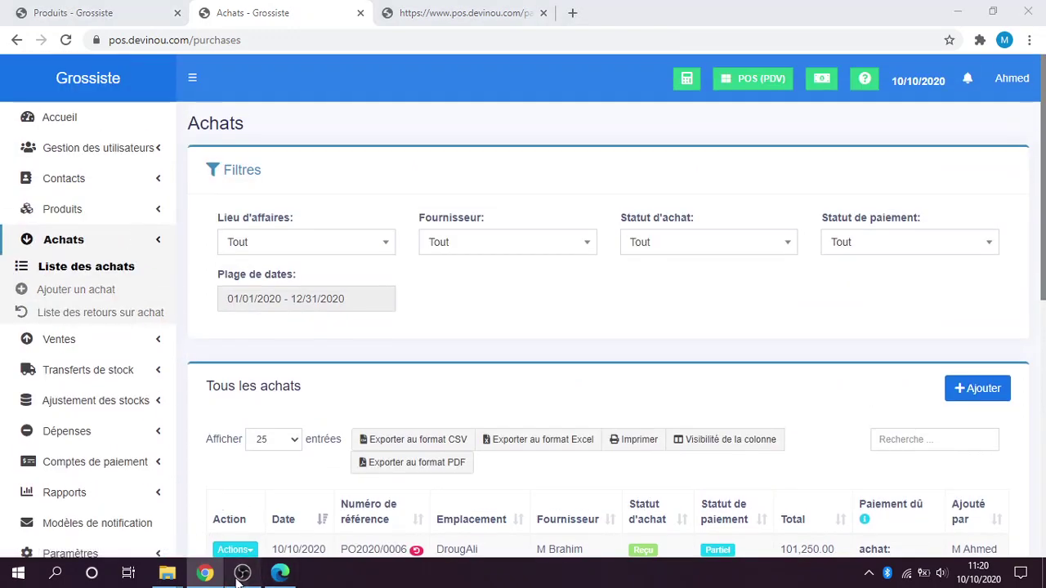